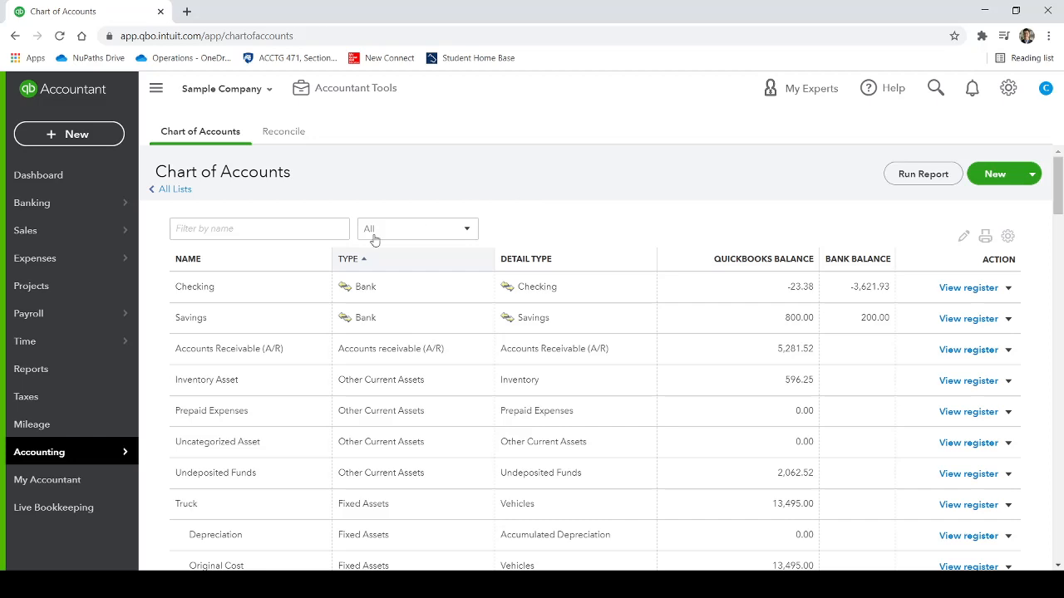
{"action": "left_click", "coordinate": [77, 135]}
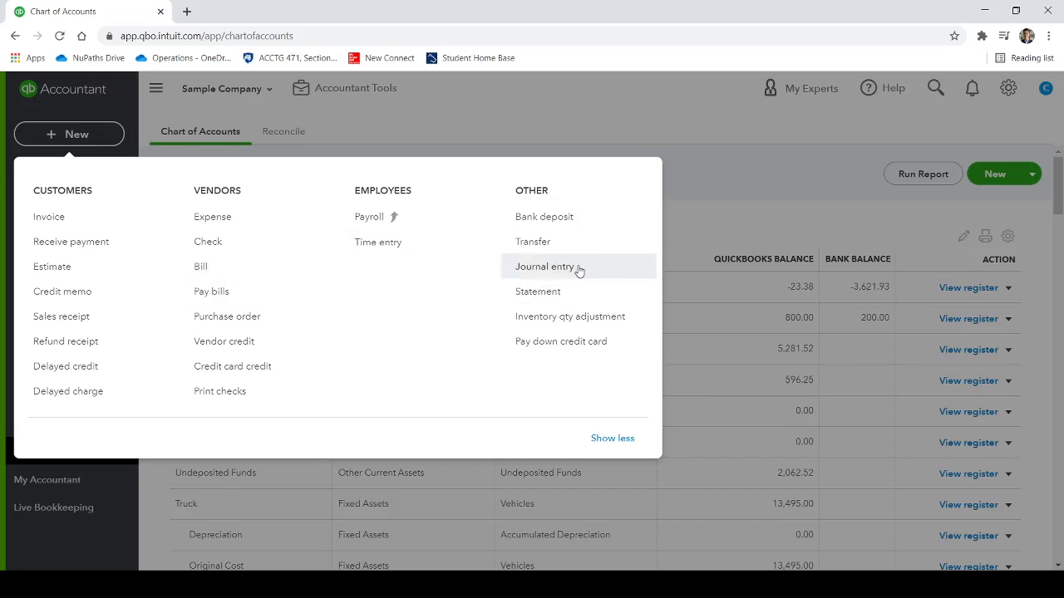
{"action": "left_click", "coordinate": [722, 179]}
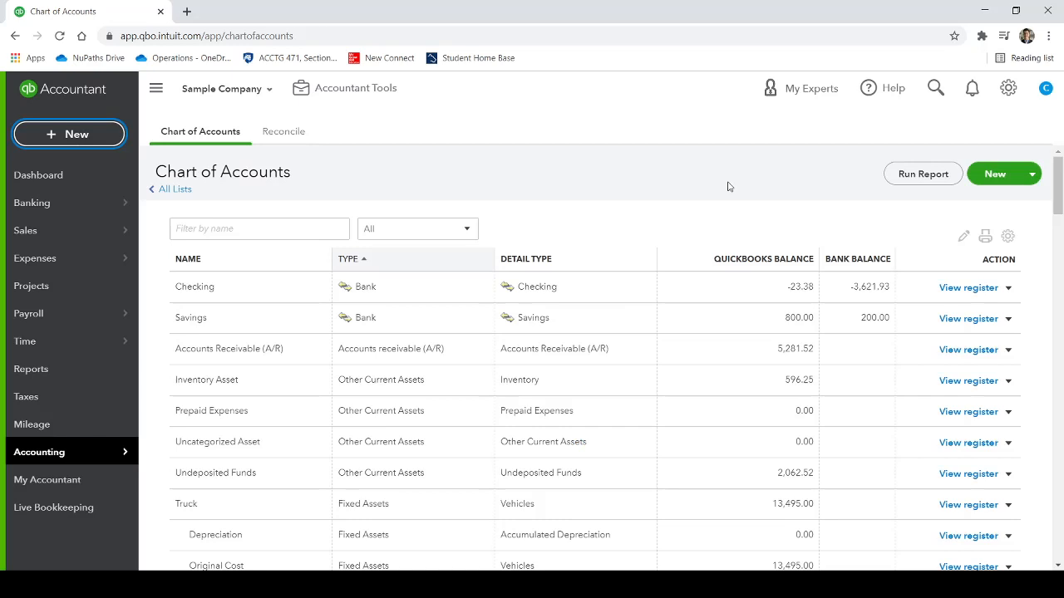
Step: Start a new Receive Payment transaction for customers
{"action": "left_click", "coordinate": [76, 138]}
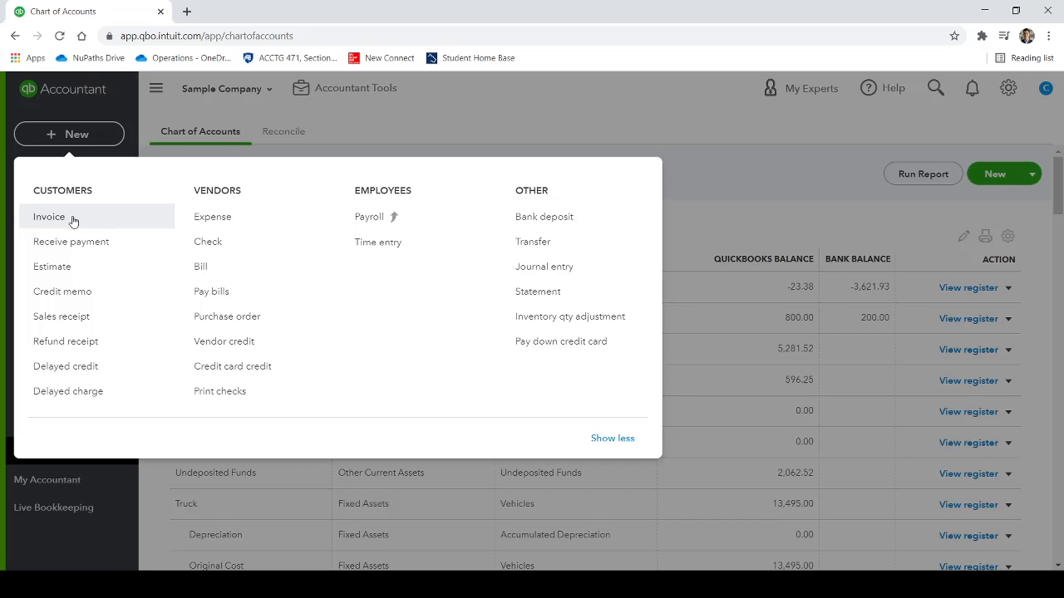
{"action": "left_click", "coordinate": [123, 242]}
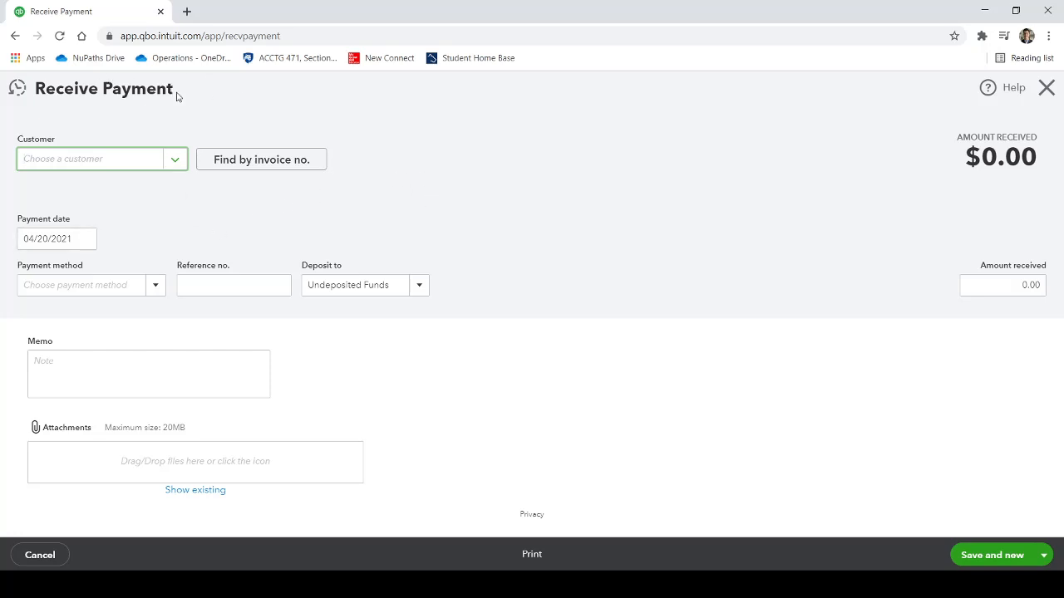
{"action": "left_click_drag", "start_coordinate": [177, 91], "coordinate": [34, 91]}
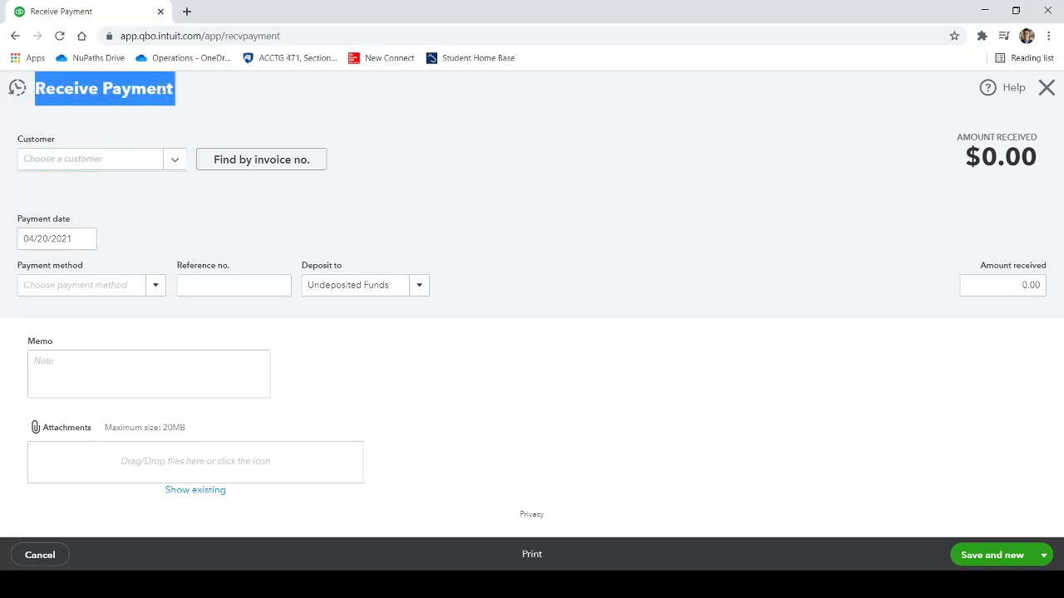
{"action": "left_click", "coordinate": [205, 98]}
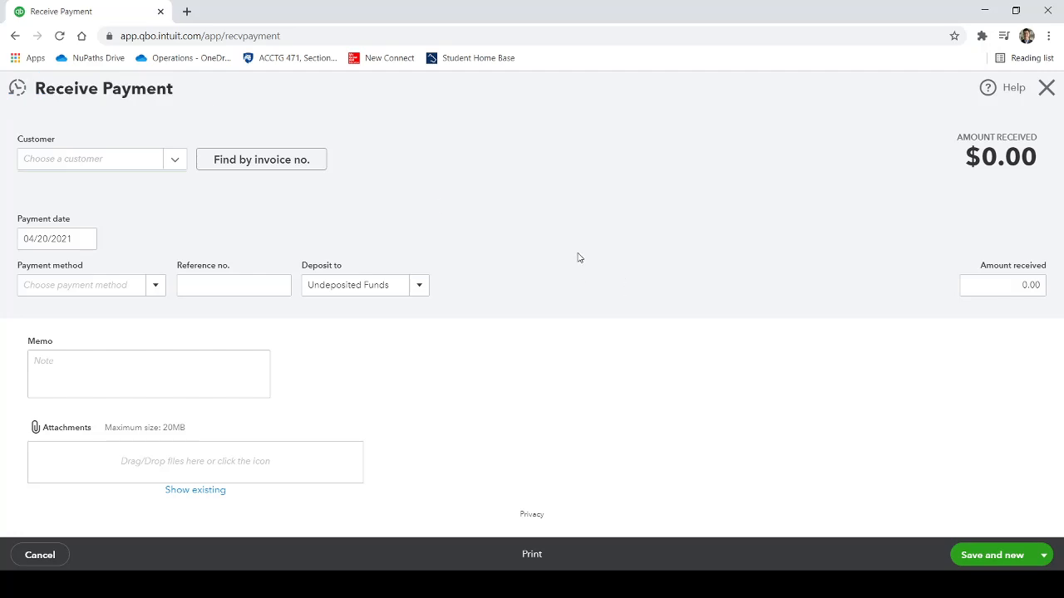
{"action": "left_click", "coordinate": [173, 163]}
{"action": "left_click", "coordinate": [283, 192]}
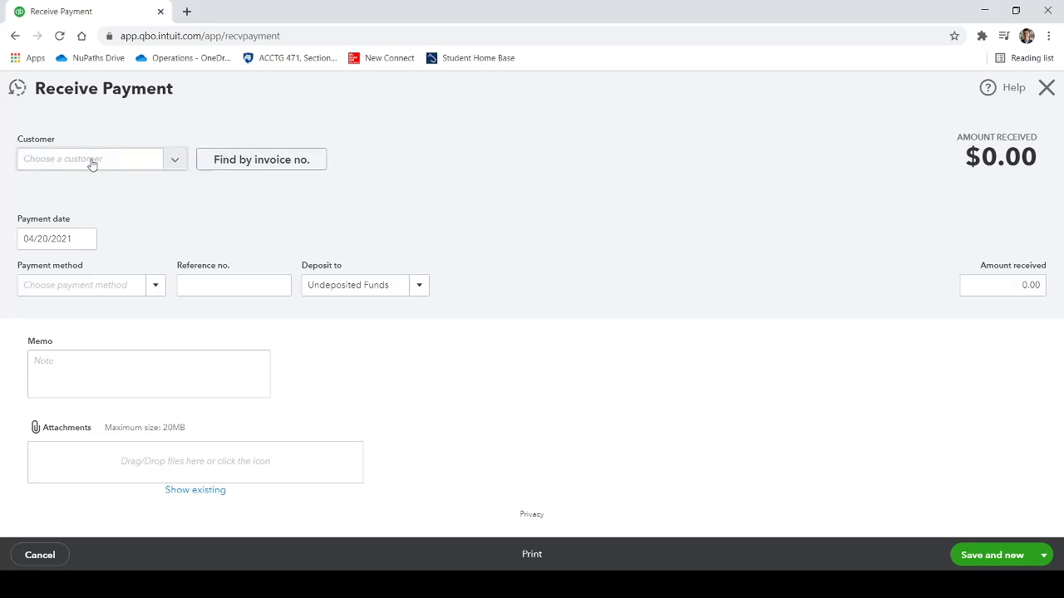
Step: Try to find the invoice being paid by invoice number, using 1 and 101, and close the lookup
{"action": "left_click", "coordinate": [279, 163]}
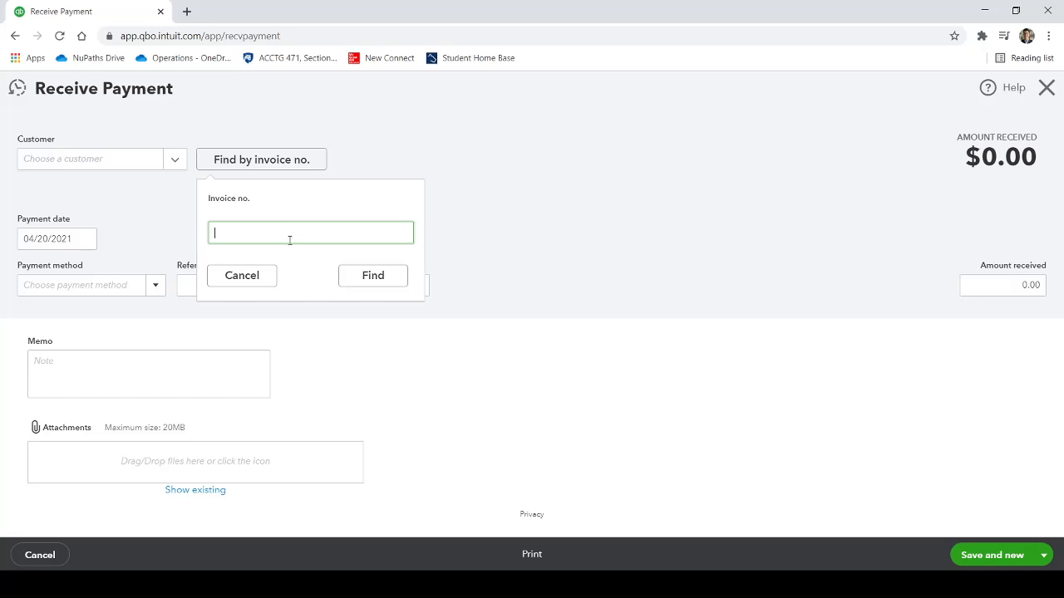
{"action": "type", "text": "1"}
{"action": "left_click", "coordinate": [384, 280]}
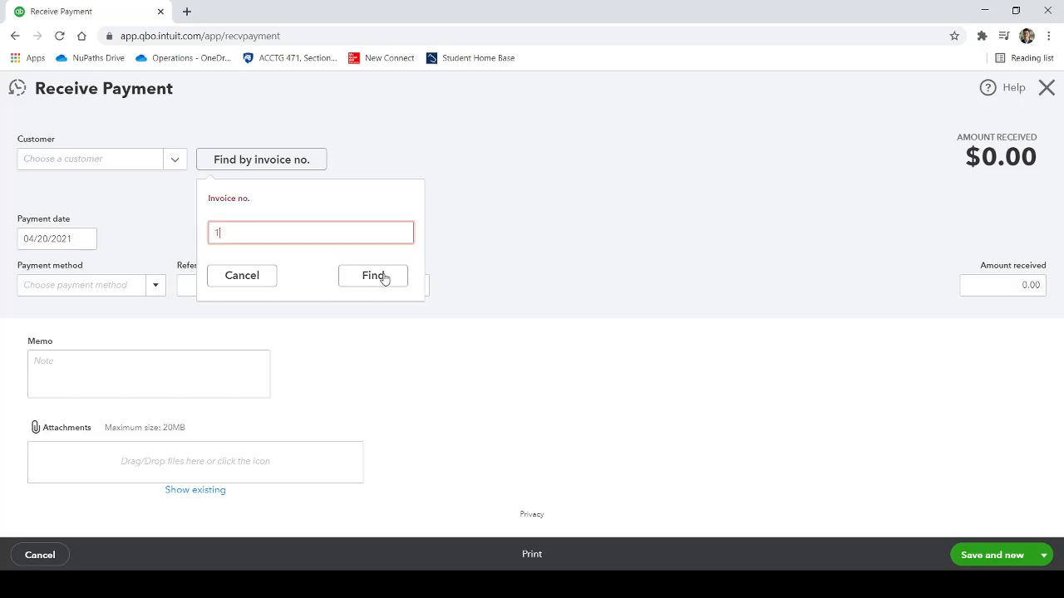
{"action": "left_click", "coordinate": [246, 238]}
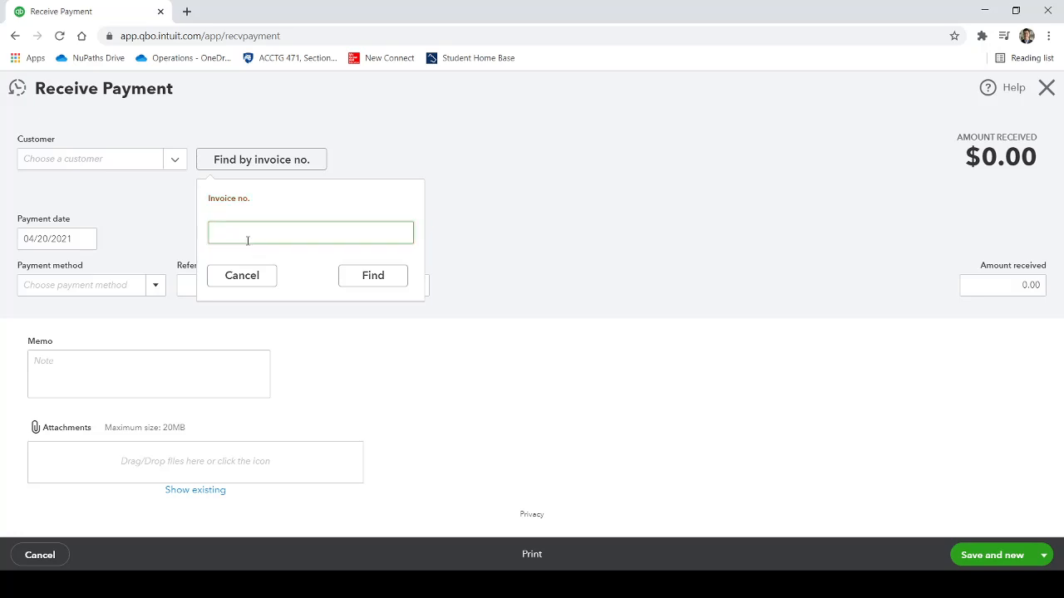
{"action": "type", "text": "101"}
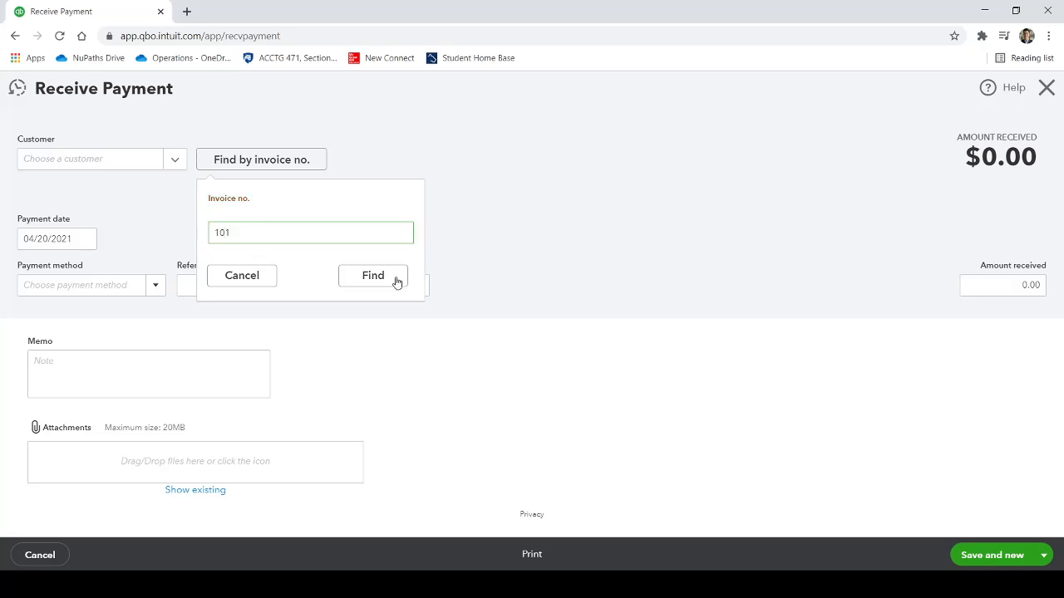
{"action": "left_click", "coordinate": [396, 280]}
{"action": "left_click", "coordinate": [241, 276]}
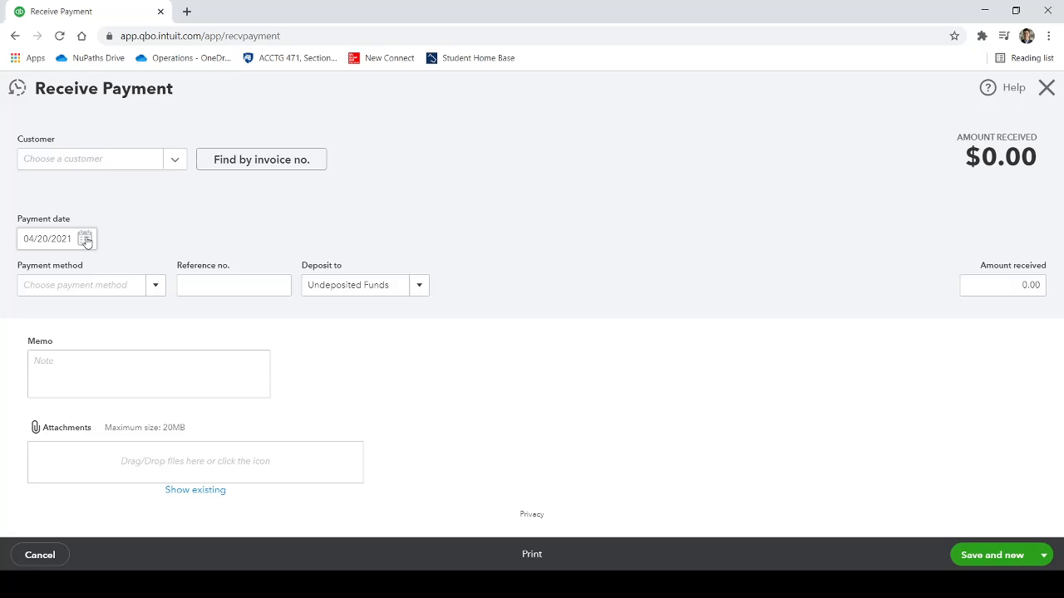
Step: Set the payment method to Check and the account to deposit to as Checking
{"action": "left_click", "coordinate": [157, 289]}
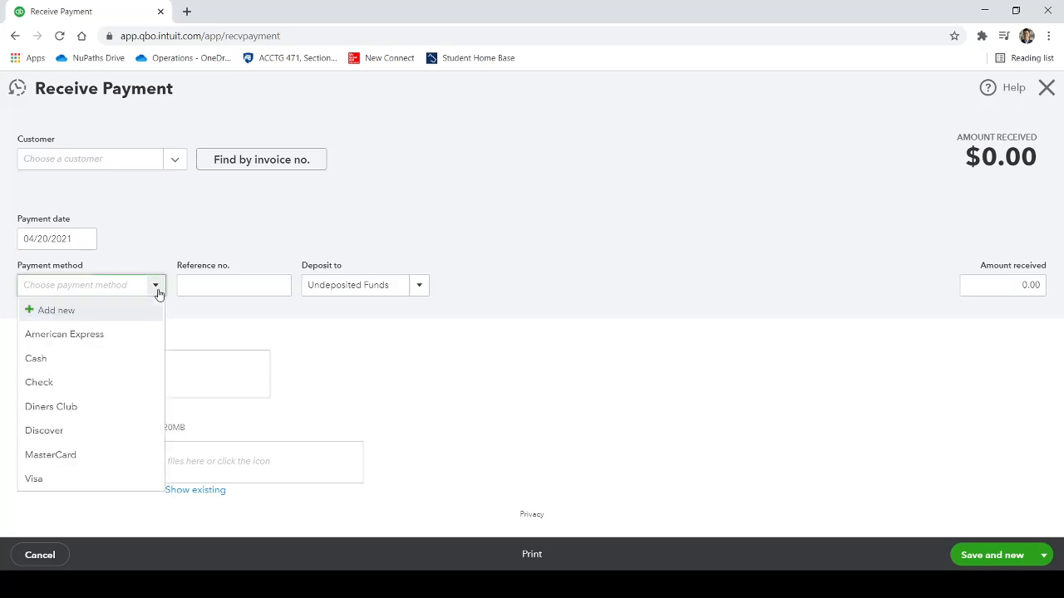
{"action": "left_click", "coordinate": [107, 379]}
{"action": "left_click", "coordinate": [237, 322]}
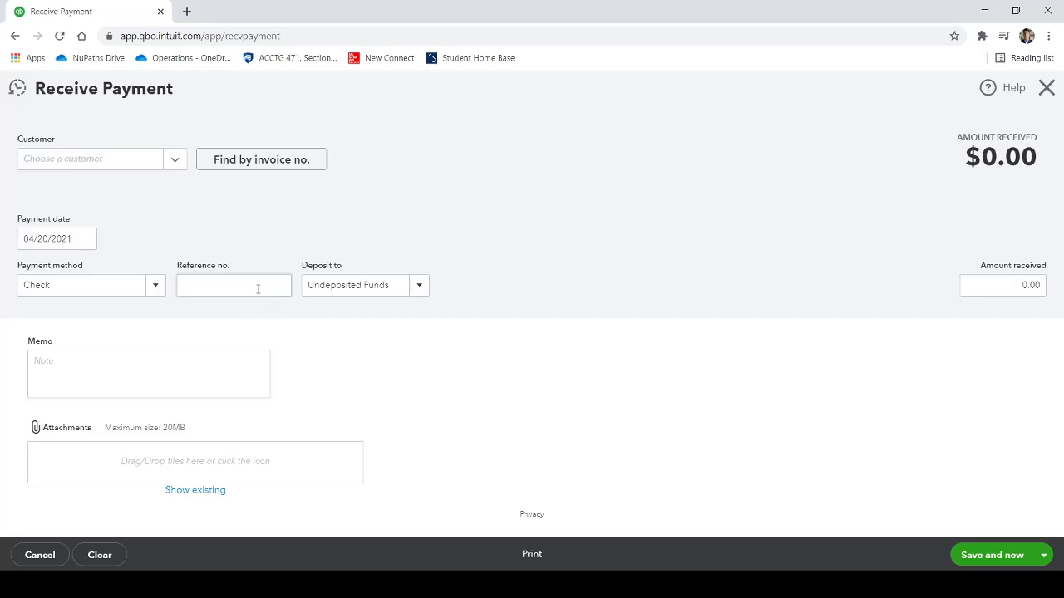
{"action": "left_click", "coordinate": [418, 287]}
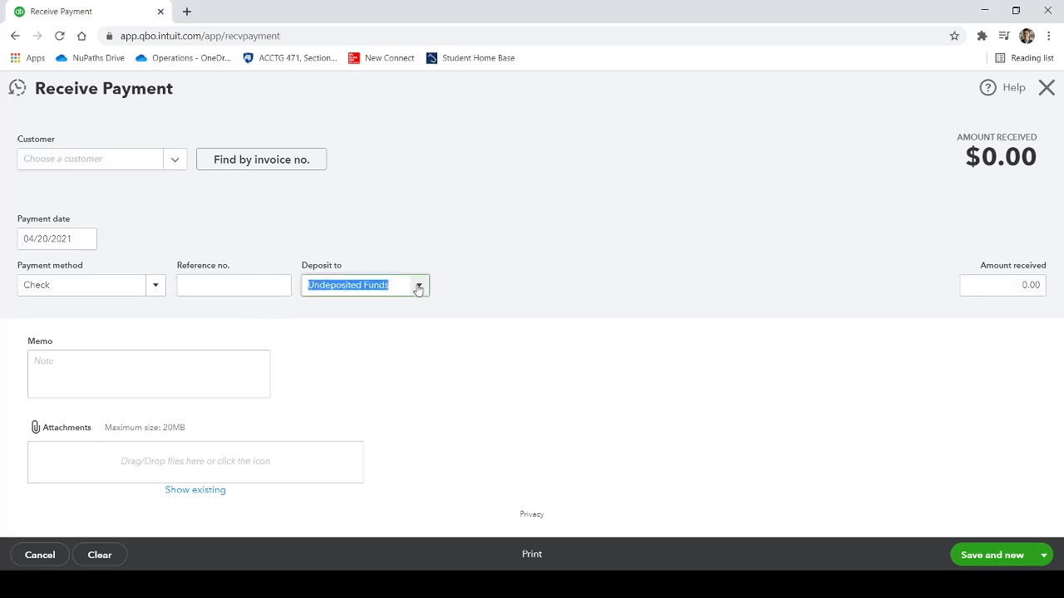
{"action": "left_click", "coordinate": [393, 334]}
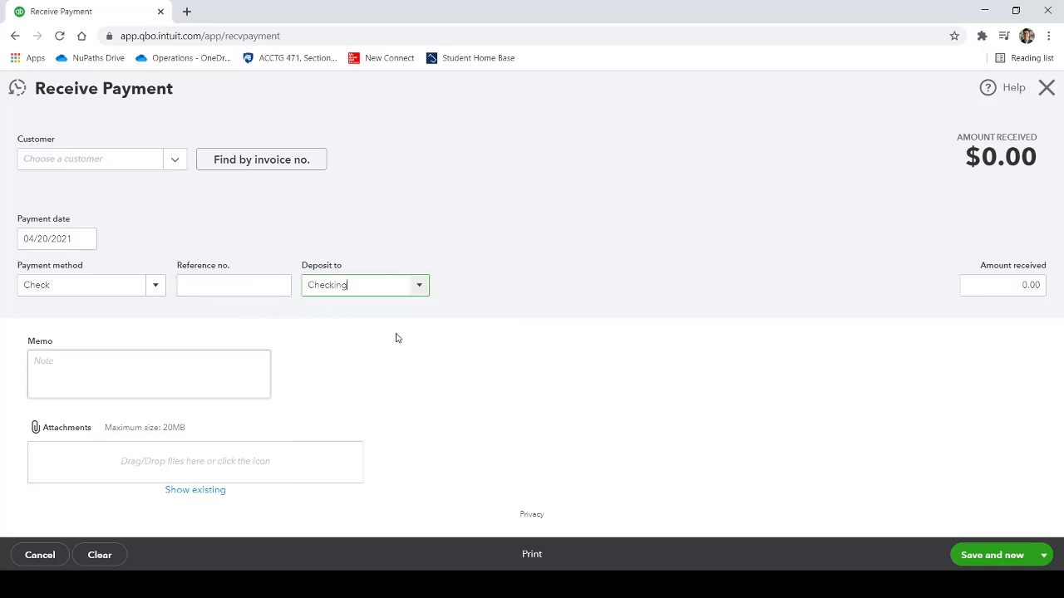
{"action": "left_click", "coordinate": [579, 304]}
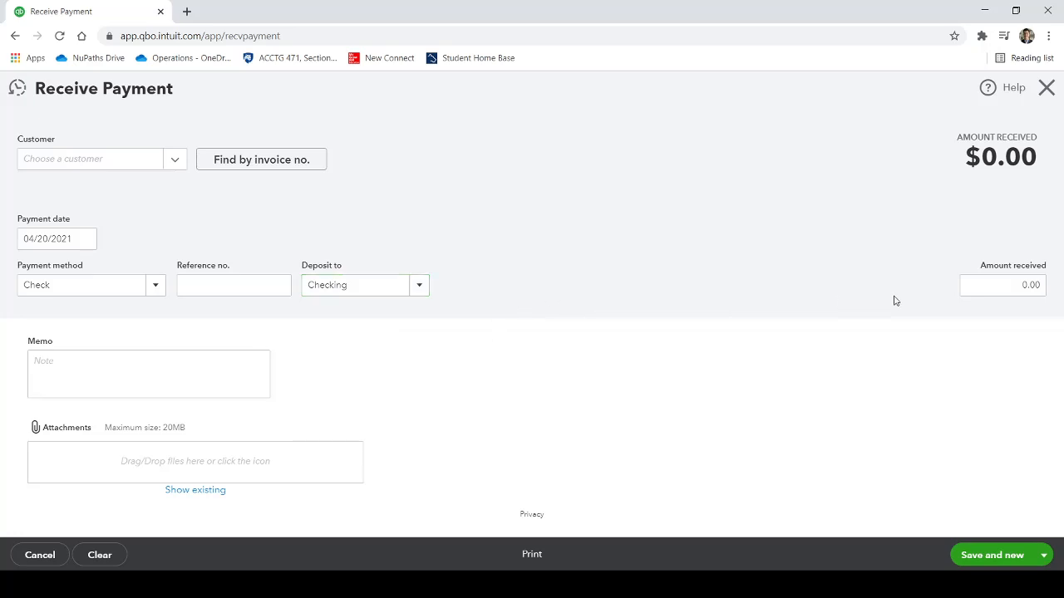
Step: Enter 100 as the amount received on the payment
{"action": "left_click", "coordinate": [997, 285]}
{"action": "type", "text": "100"}
{"action": "left_click", "coordinate": [896, 275]}
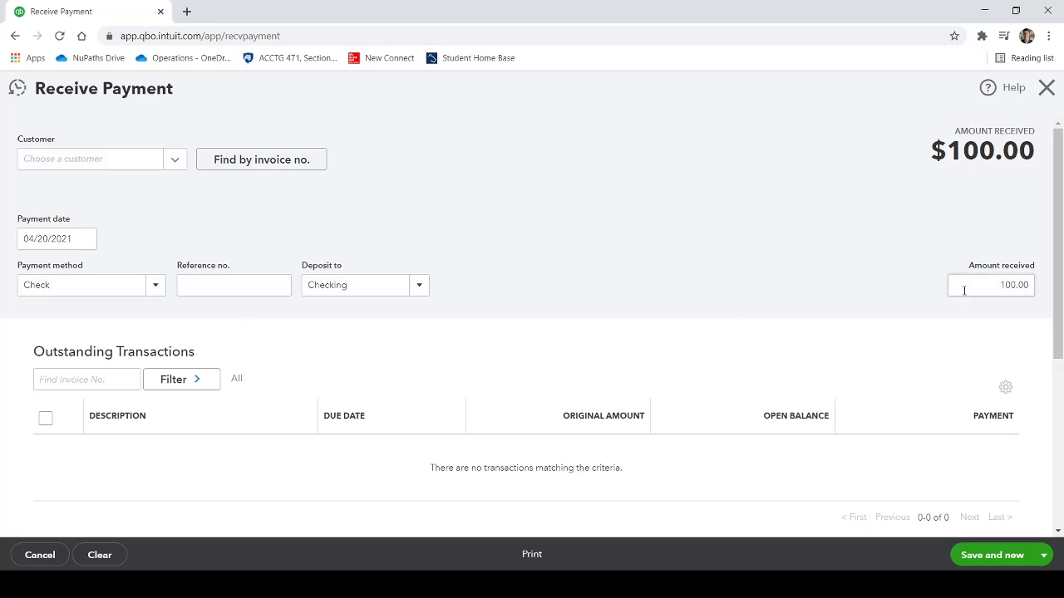
{"action": "scroll", "coordinate": [983, 439], "scroll_direction": "down", "scroll_amount": 2}
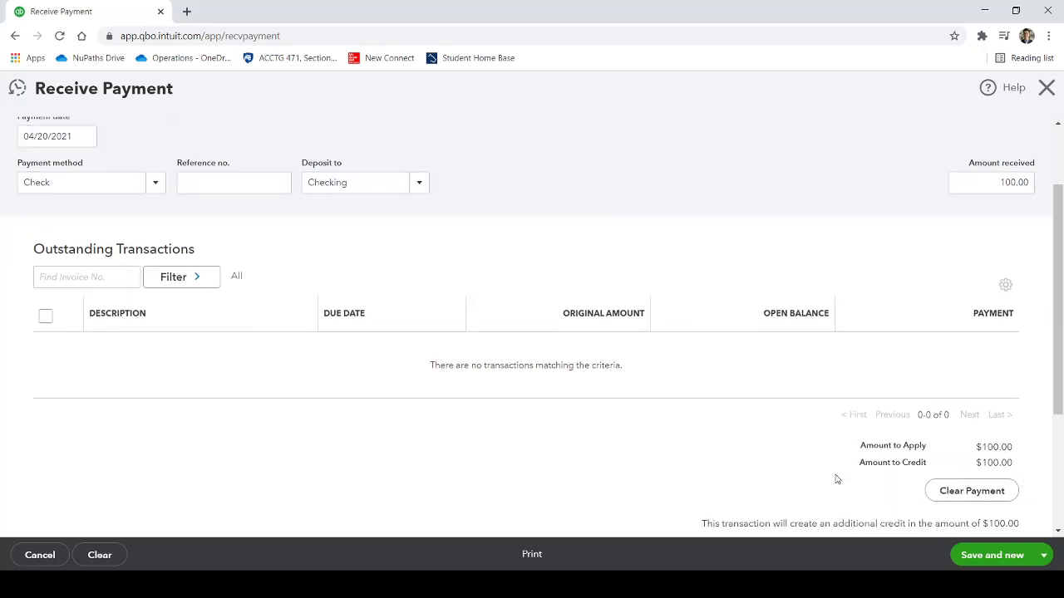
Step: Try to save and close the payment without an invoice, and leave the form discarding its entries
{"action": "left_click", "coordinate": [1045, 553]}
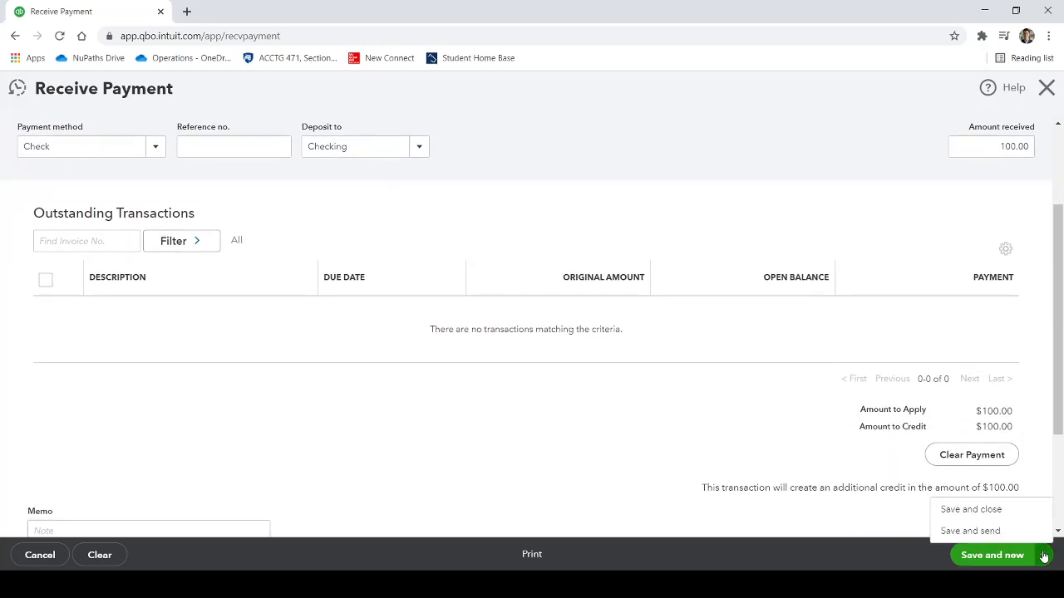
{"action": "left_click", "coordinate": [971, 509]}
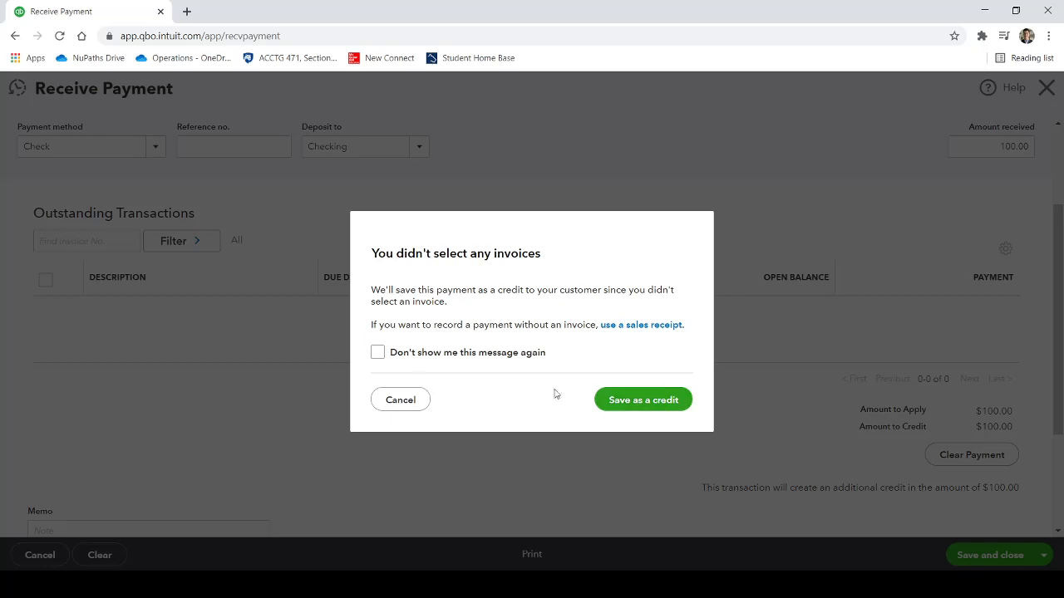
{"action": "left_click", "coordinate": [385, 398]}
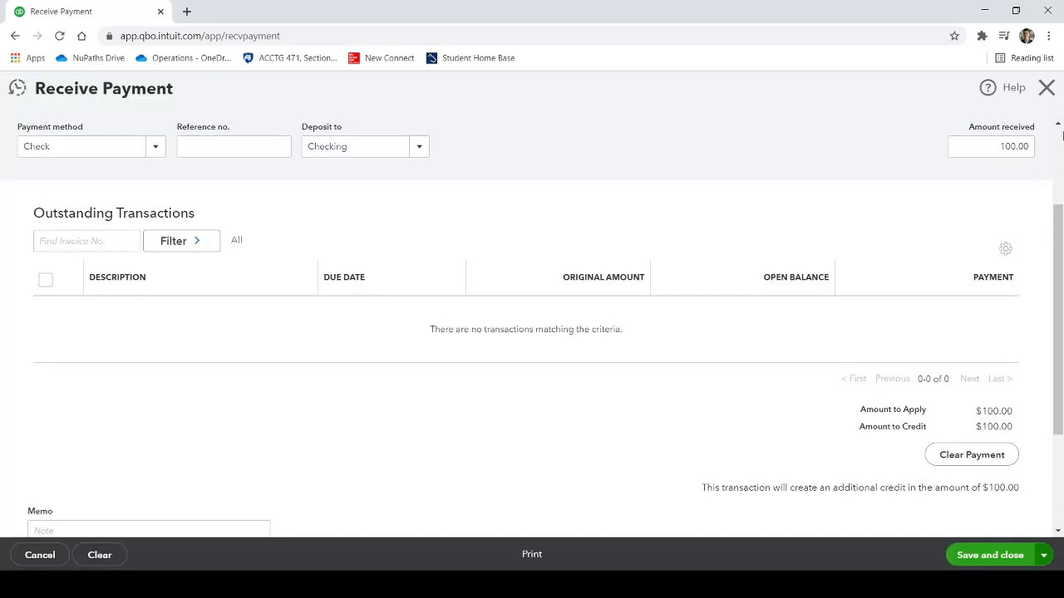
{"action": "left_click", "coordinate": [1045, 89]}
{"action": "left_click", "coordinate": [602, 349]}
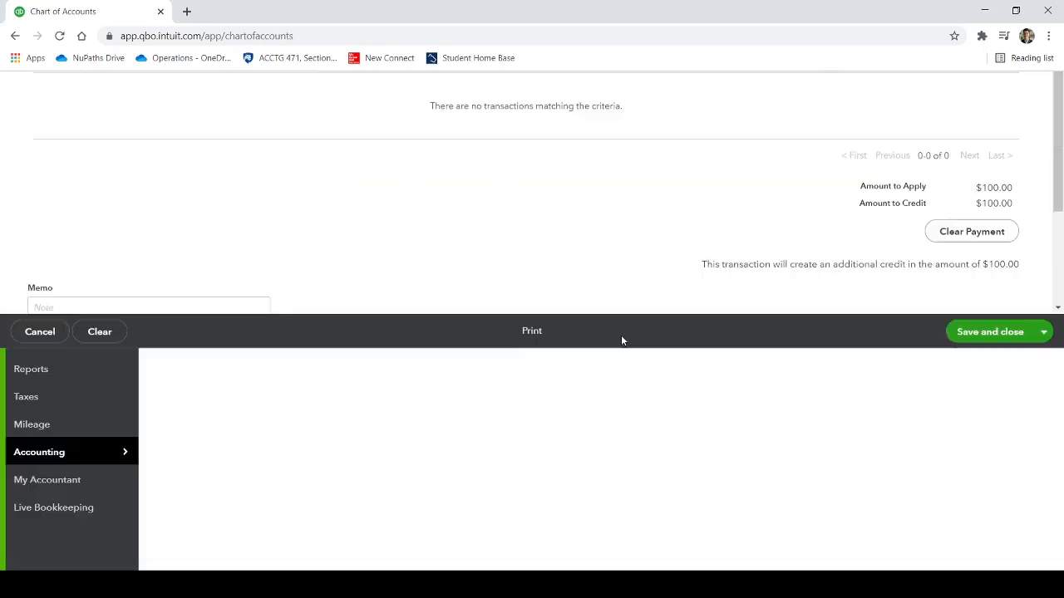
Step: In Pay Bills, select the PG&E bill for full payment and enter a 200.00 partial payment for Robertson & Associates
{"action": "left_click", "coordinate": [50, 135]}
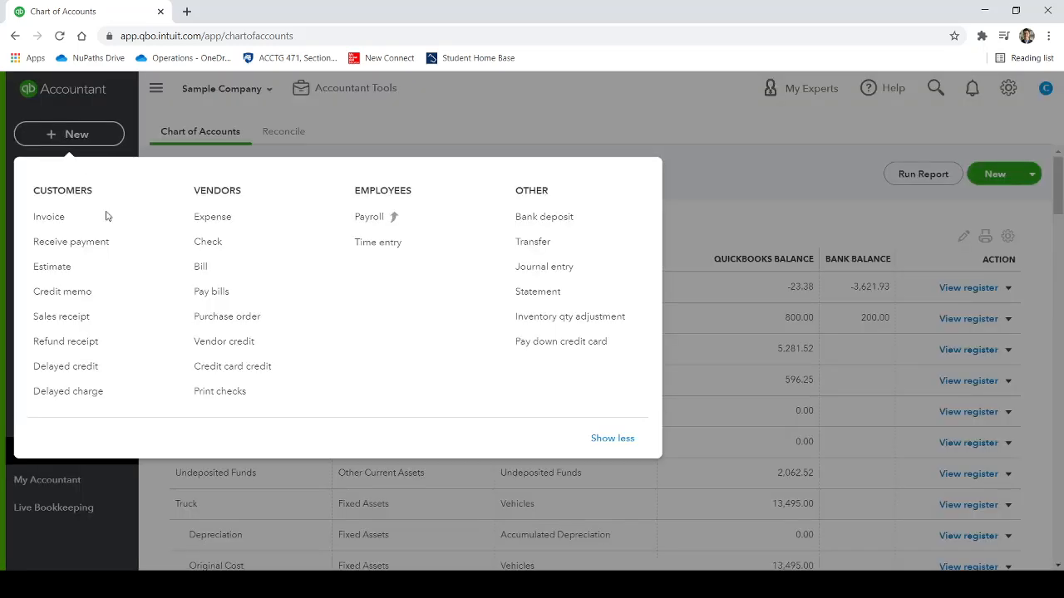
{"action": "left_click", "coordinate": [213, 291]}
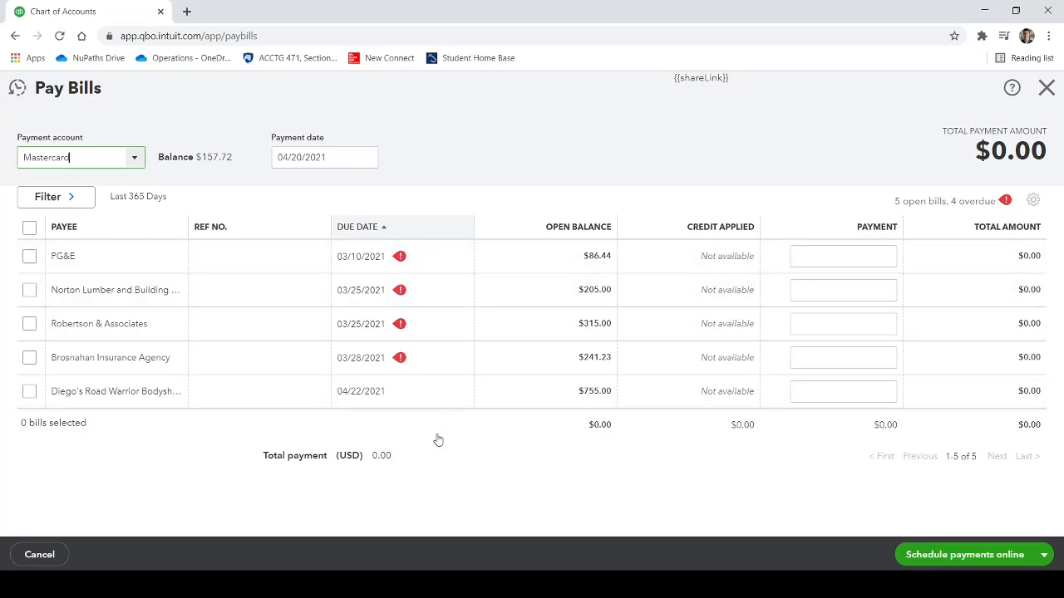
{"action": "left_click", "coordinate": [29, 257]}
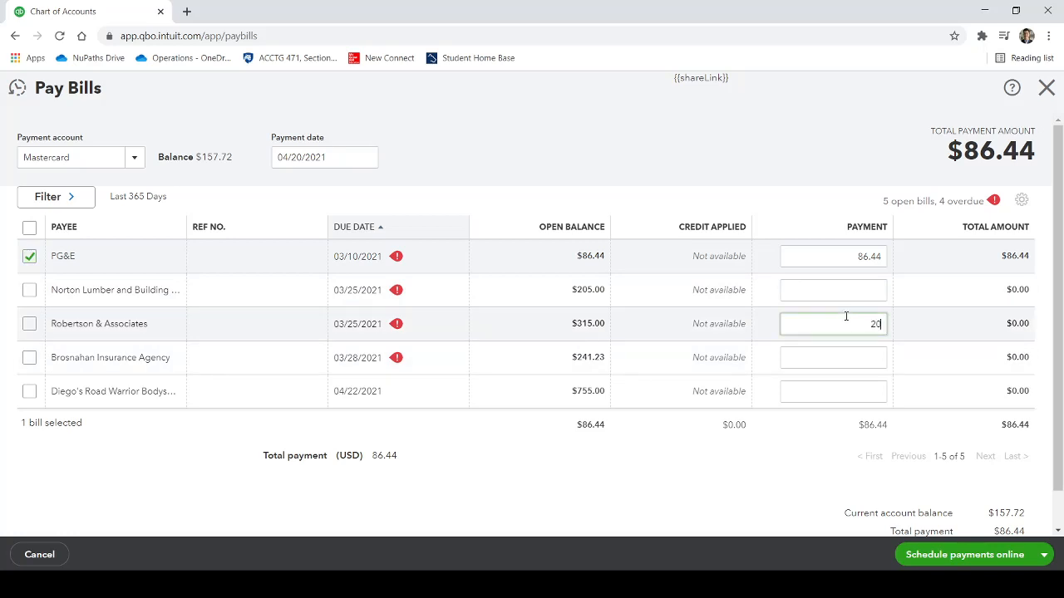
{"action": "type", "text": ".0"}
{"action": "left_click", "coordinate": [637, 489]}
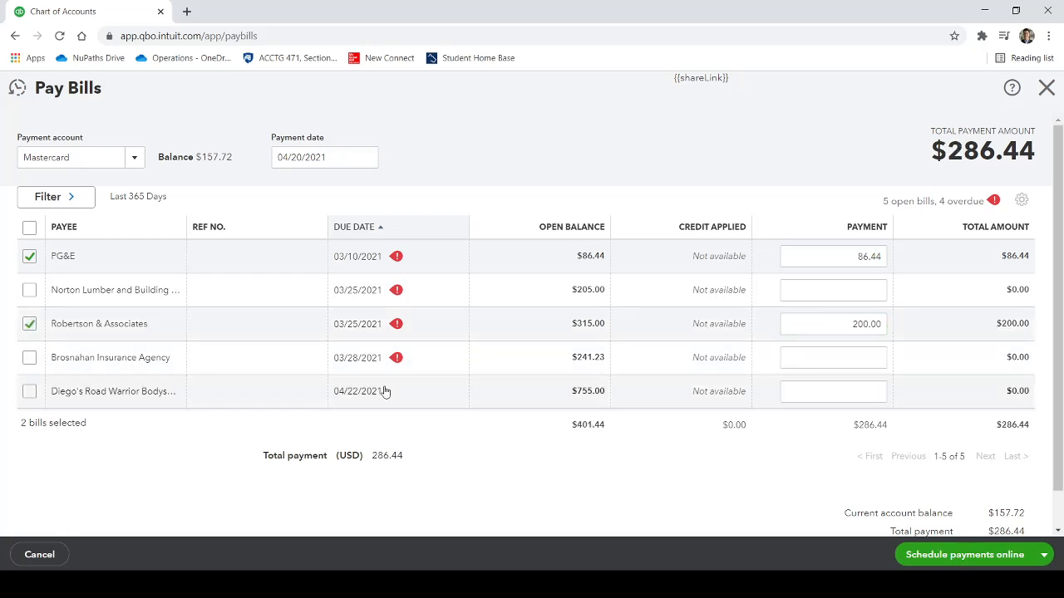
Step: Set the bill payment account to Checking and keep the payment date at 04/20/2021
{"action": "left_click", "coordinate": [130, 160]}
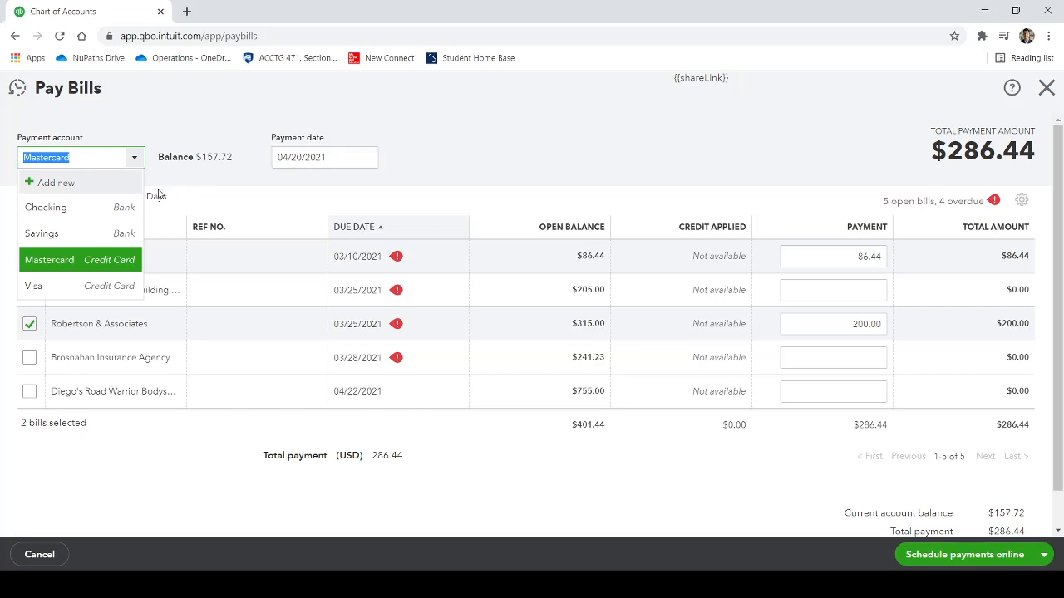
{"action": "left_click", "coordinate": [113, 208]}
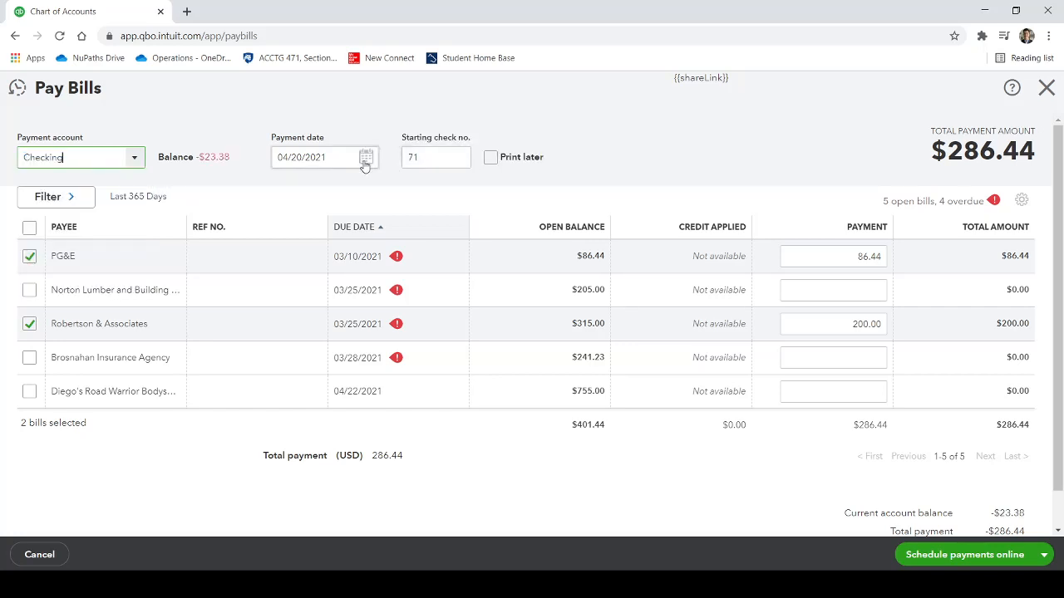
{"action": "left_click", "coordinate": [365, 162]}
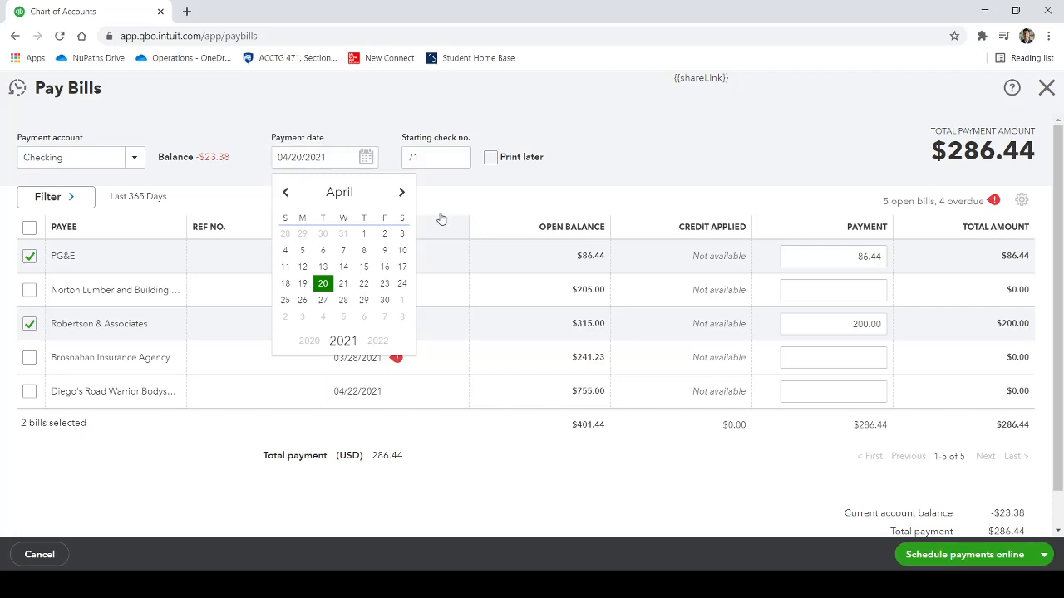
{"action": "left_click", "coordinate": [690, 177]}
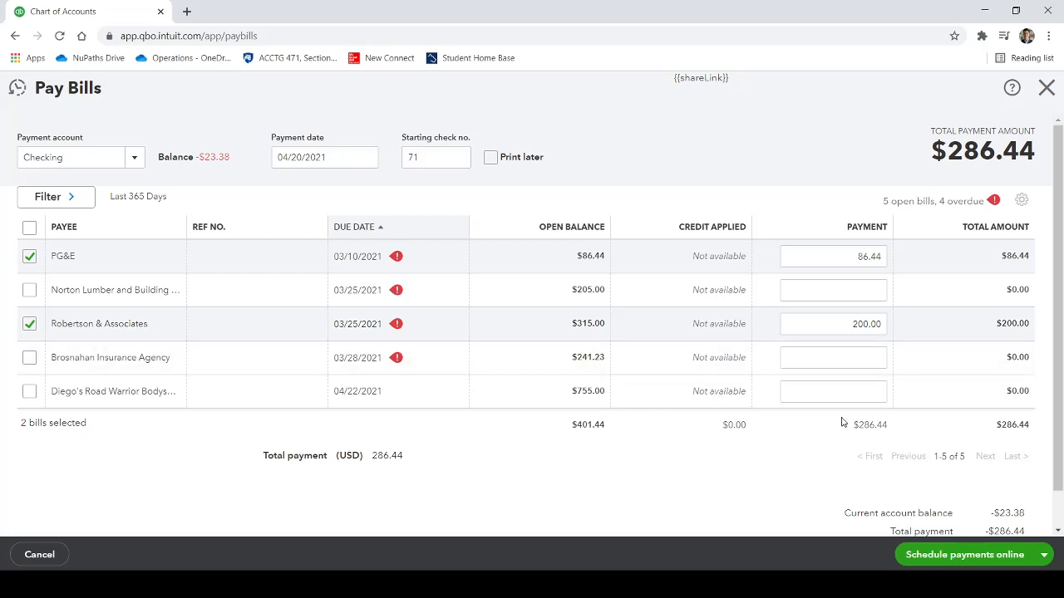
Step: Save and close the two bill payments and dismiss the notification
{"action": "scroll", "coordinate": [827, 473], "scroll_direction": "down", "scroll_amount": 1}
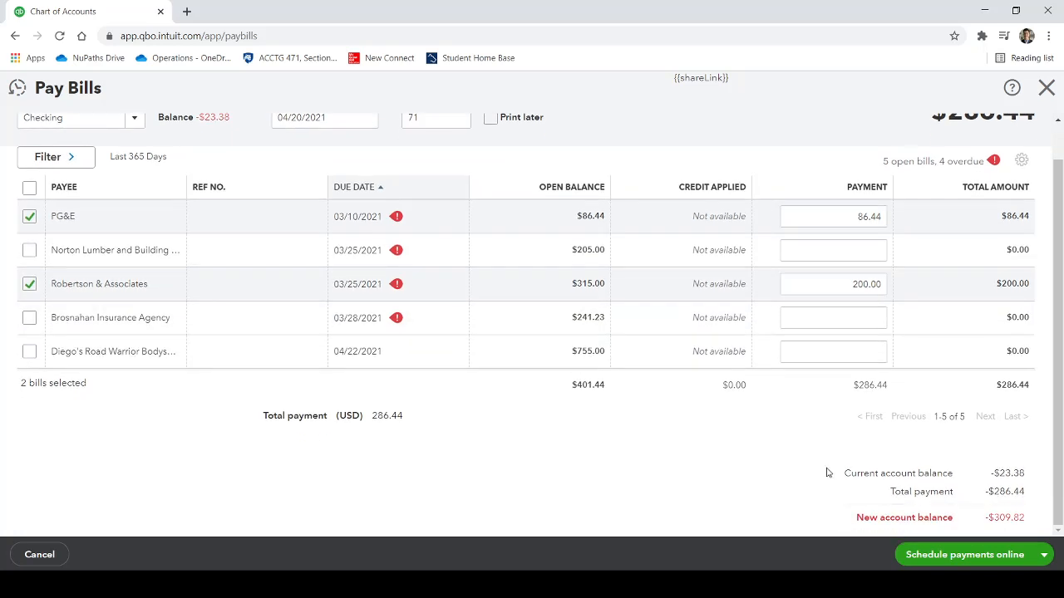
{"action": "left_click", "coordinate": [1045, 557]}
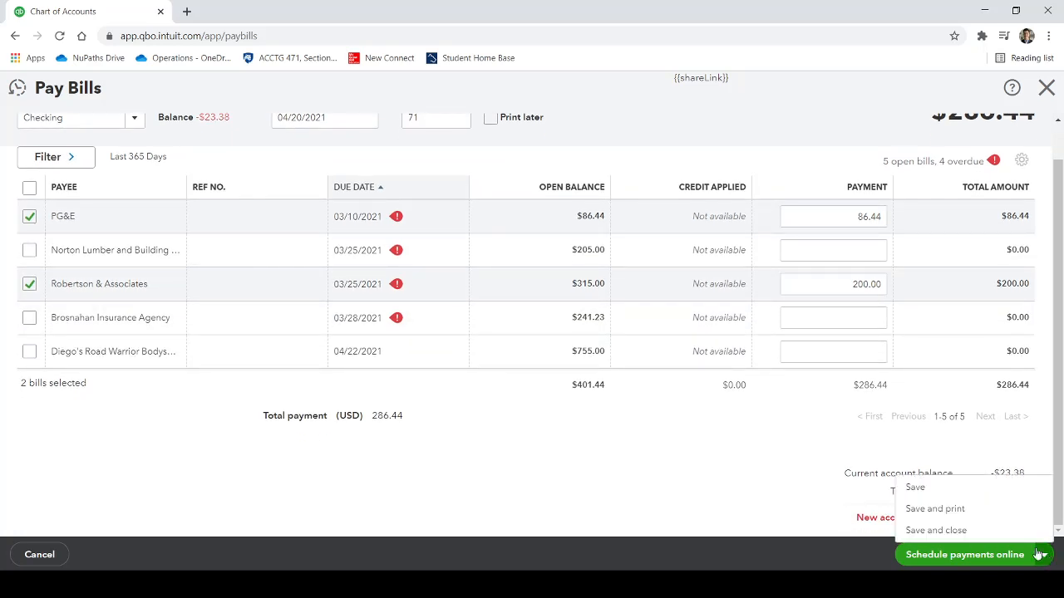
{"action": "left_click", "coordinate": [984, 532]}
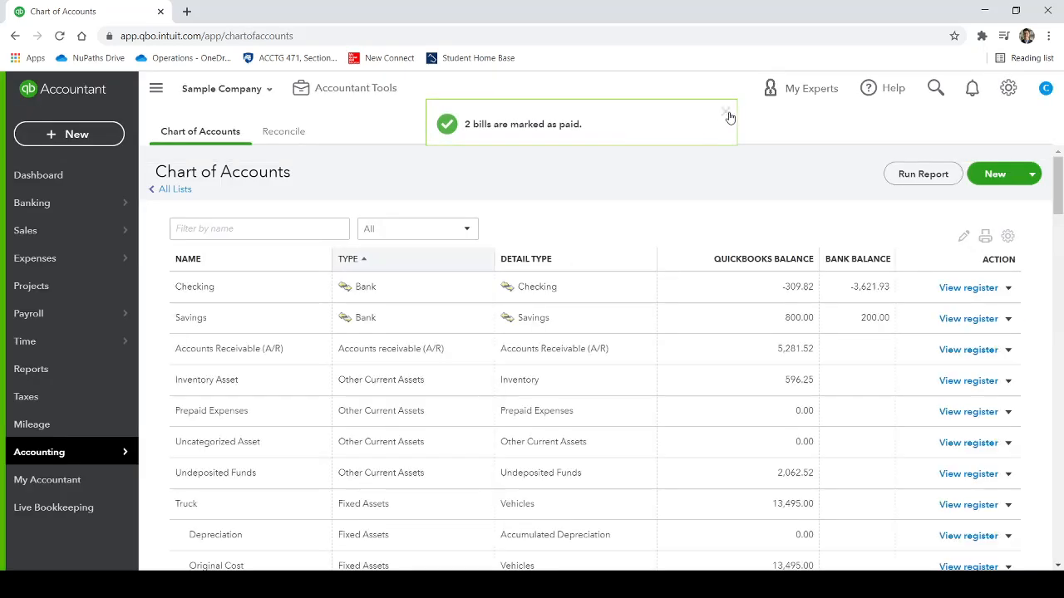
{"action": "left_click", "coordinate": [727, 113]}
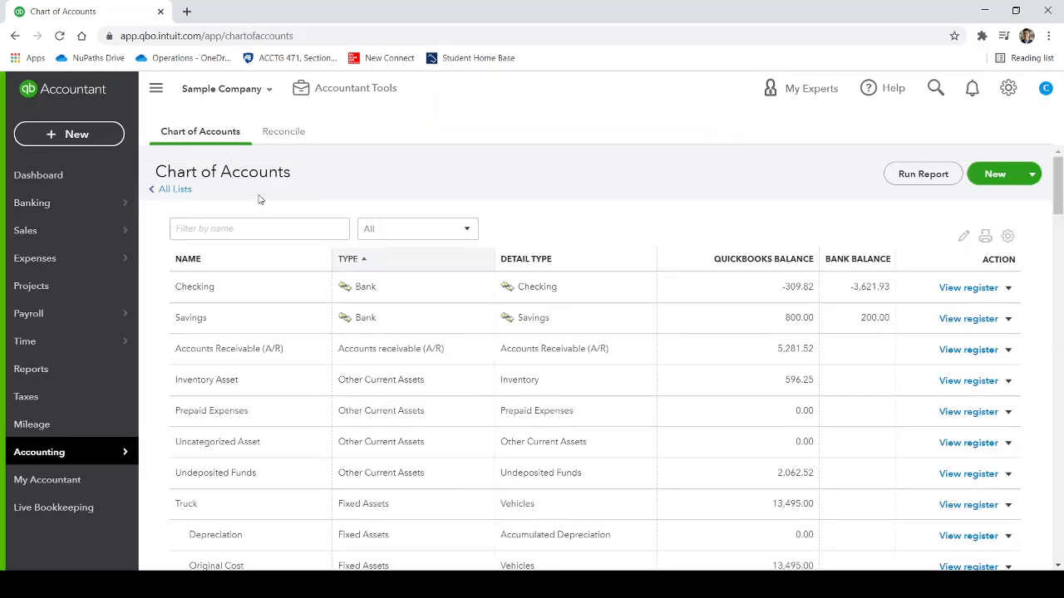
{"action": "left_click_drag", "start_coordinate": [220, 199], "coordinate": [144, 179]}
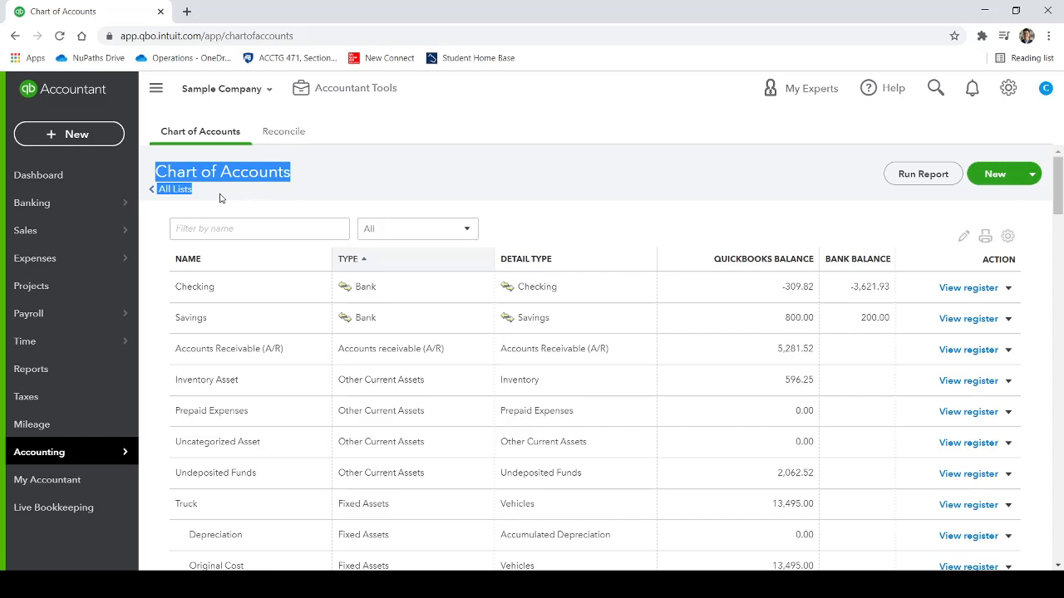
{"action": "left_click", "coordinate": [97, 139]}
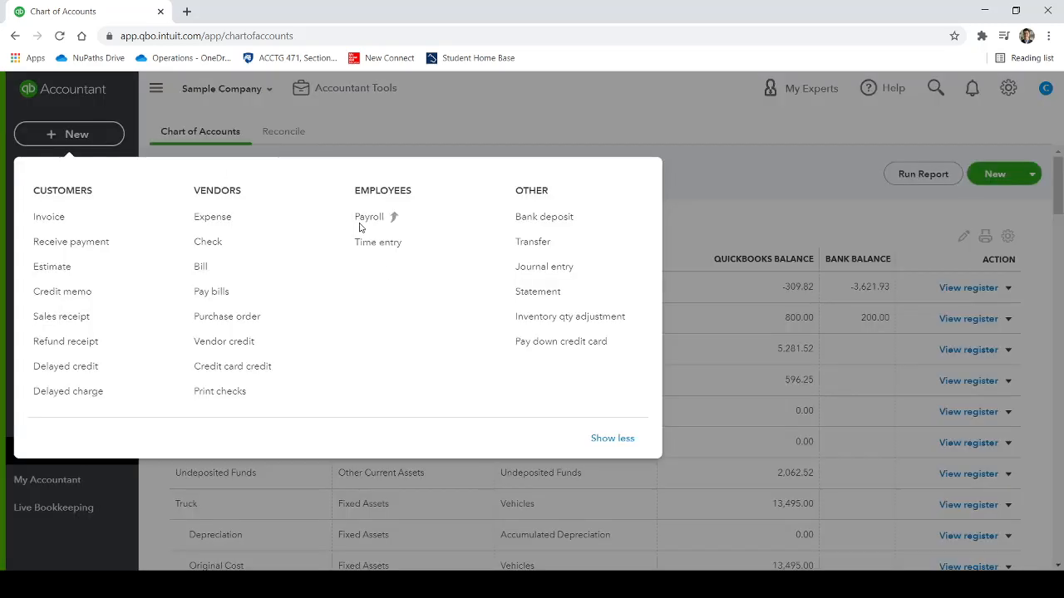
{"action": "left_click", "coordinate": [765, 165]}
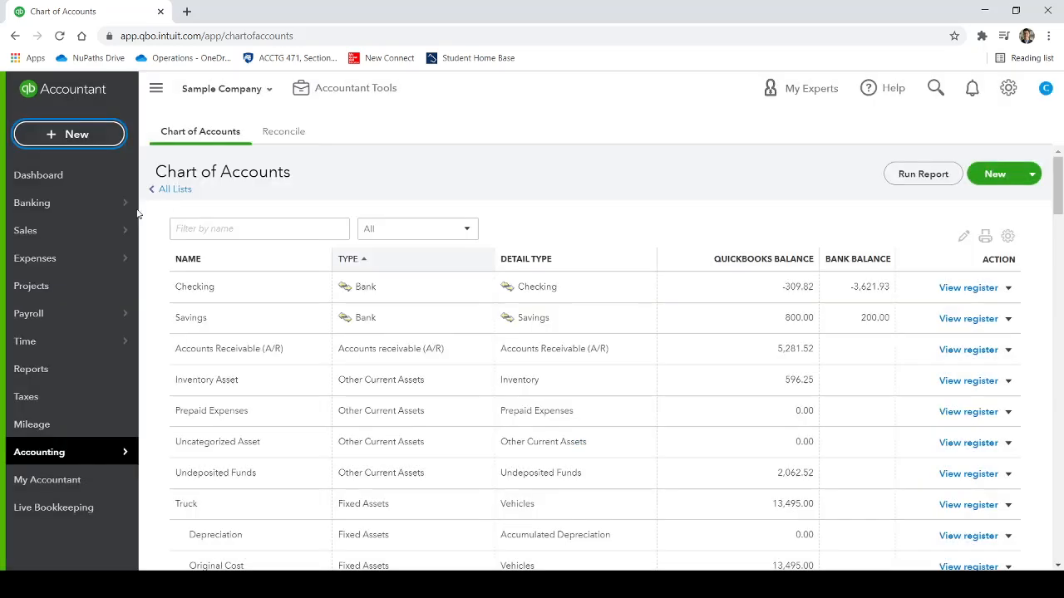
Step: Open the bank transactions page and look through the Checking account's transactions awaiting review
{"action": "mouse_move", "coordinate": [92, 205]}
{"action": "left_click", "coordinate": [143, 205]}
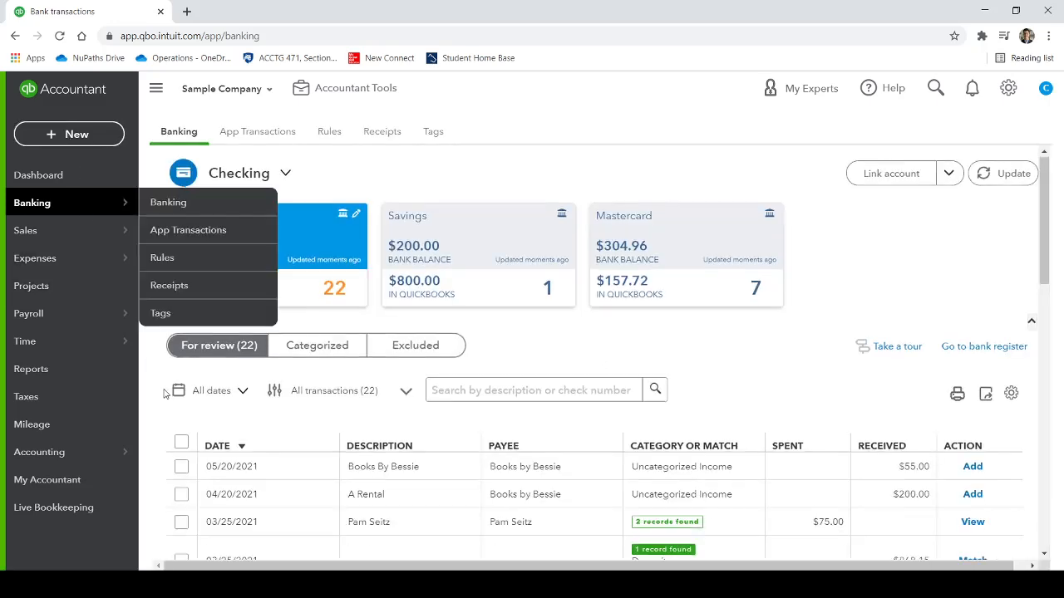
{"action": "scroll", "coordinate": [624, 435], "scroll_direction": "down", "scroll_amount": 2}
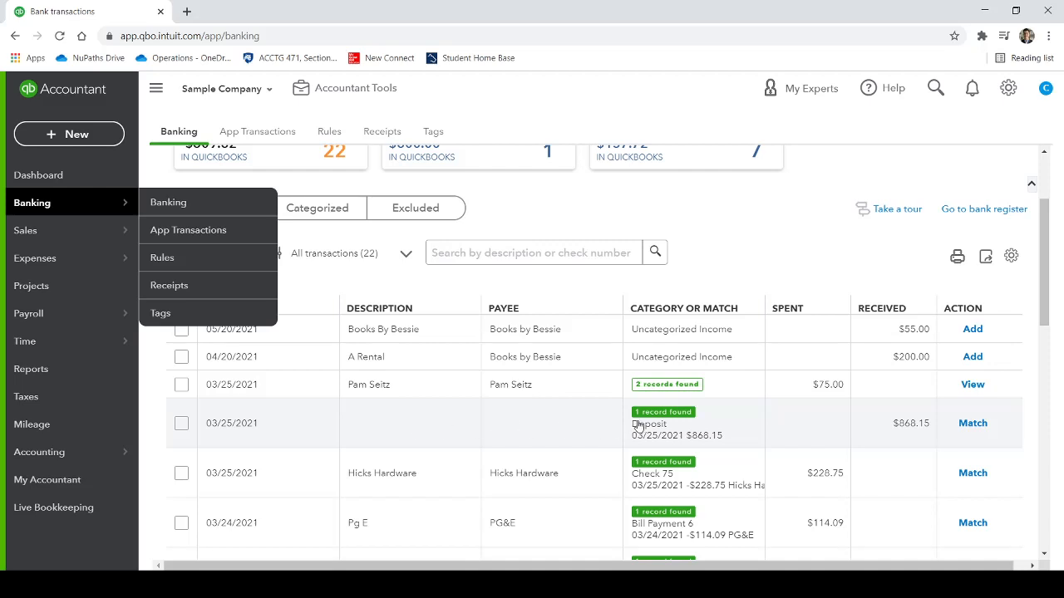
{"action": "left_click", "coordinate": [163, 203]}
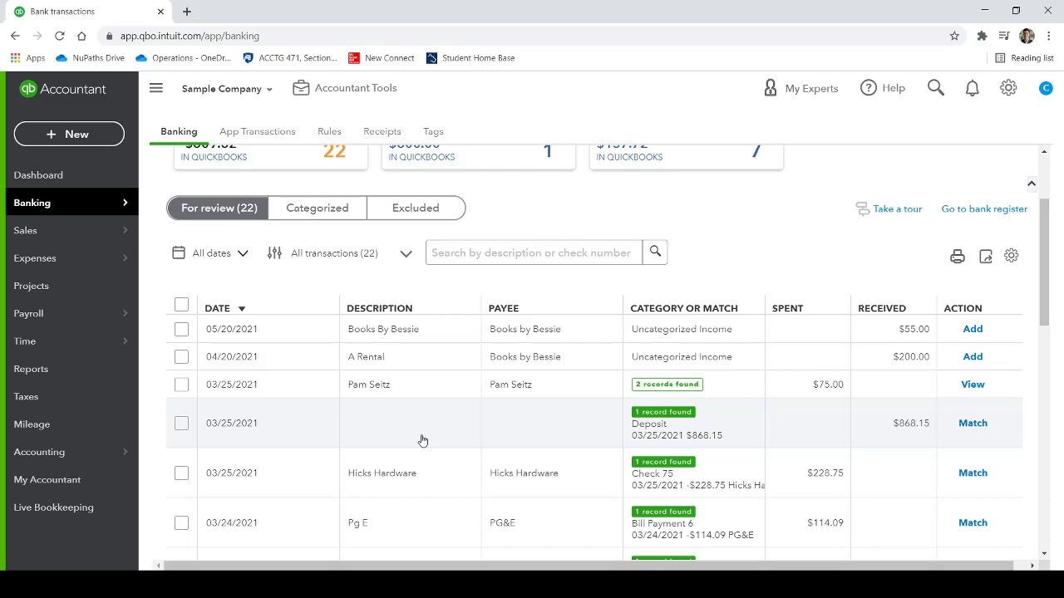
{"action": "left_click", "coordinate": [56, 140]}
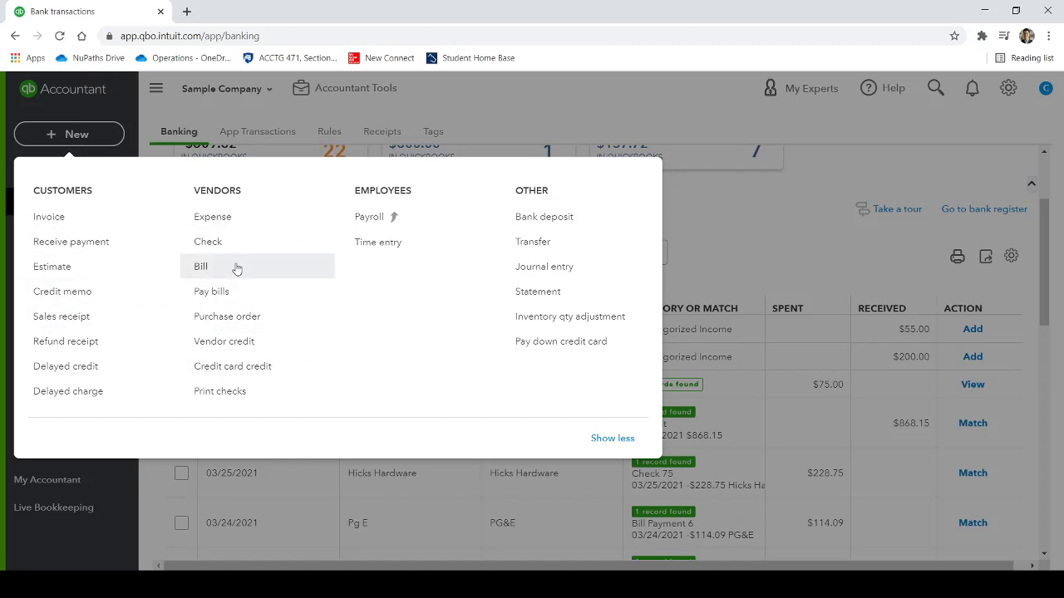
{"action": "left_click", "coordinate": [770, 212]}
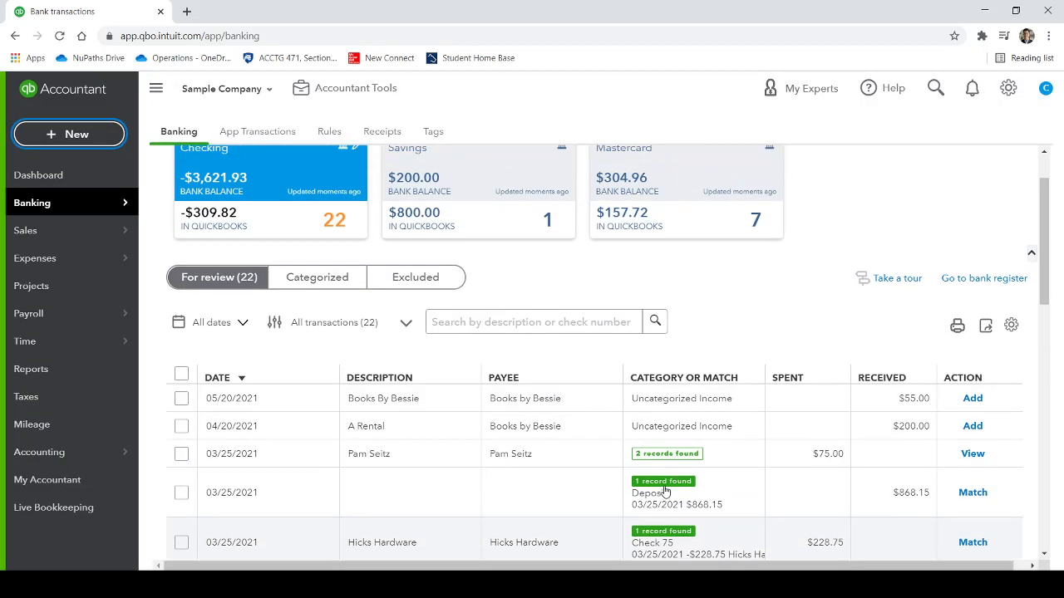
{"action": "scroll", "coordinate": [561, 382], "scroll_direction": "up", "scroll_amount": 1}
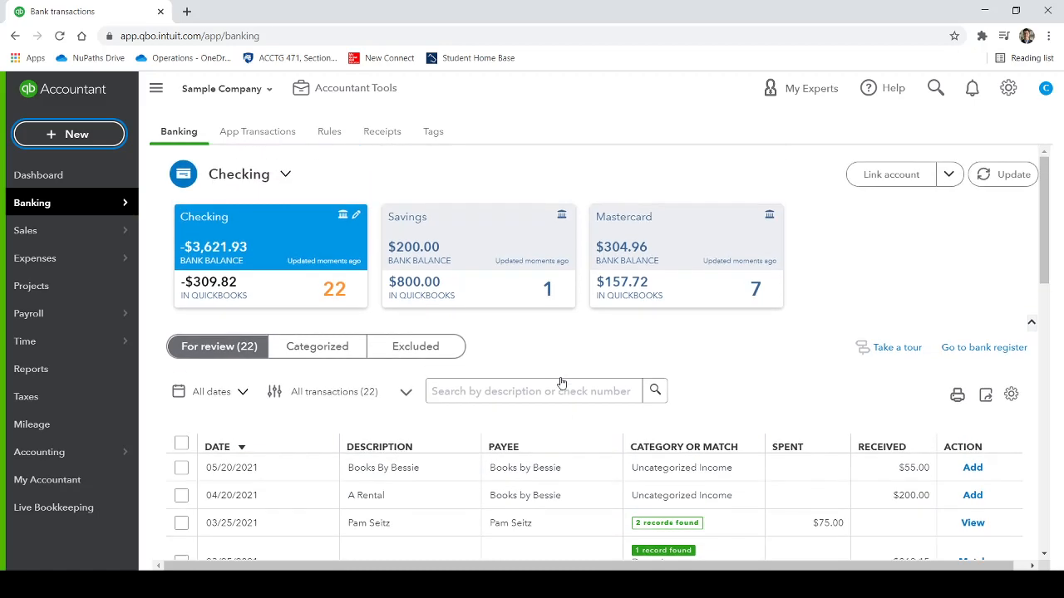
{"action": "scroll", "coordinate": [753, 463], "scroll_direction": "down", "scroll_amount": 3}
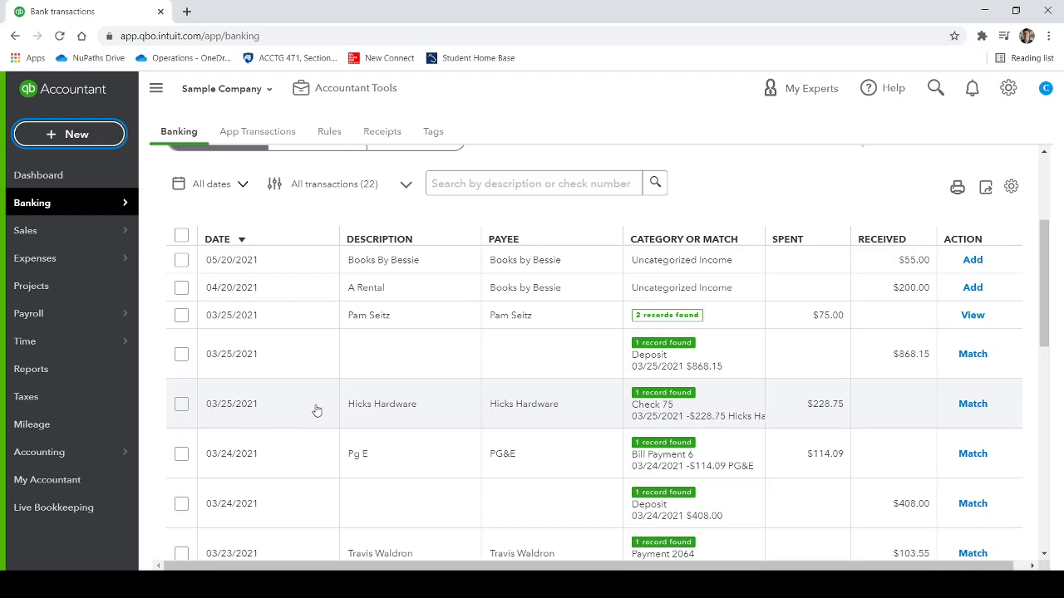
Step: Expand the 03/25/2021 Hicks Hardware bank transaction, check its suggested record, and match it to Check 75
{"action": "left_click", "coordinate": [667, 406]}
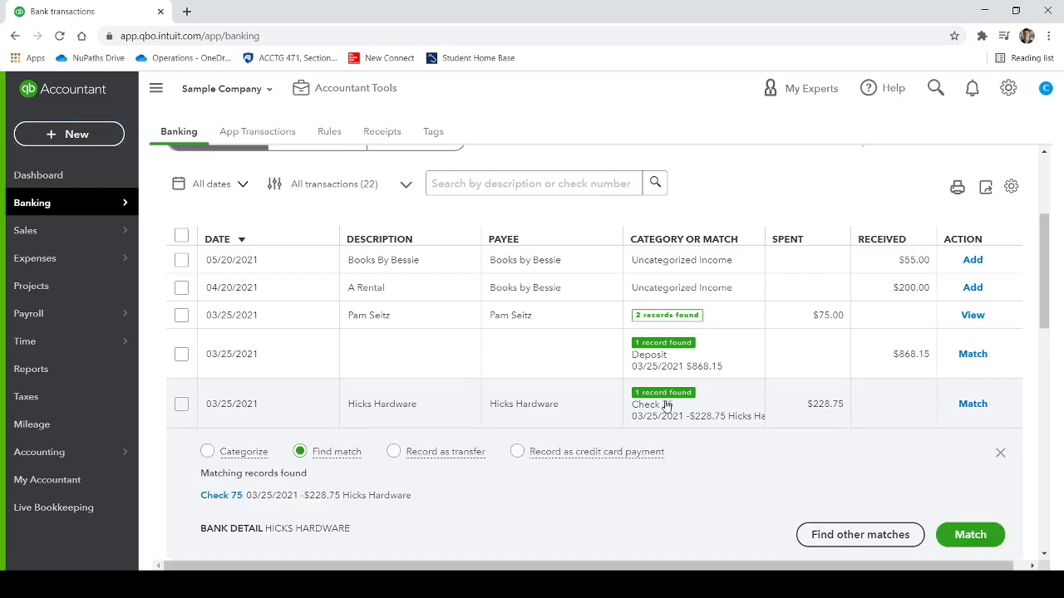
{"action": "scroll", "coordinate": [532, 415], "scroll_direction": "down", "scroll_amount": 2}
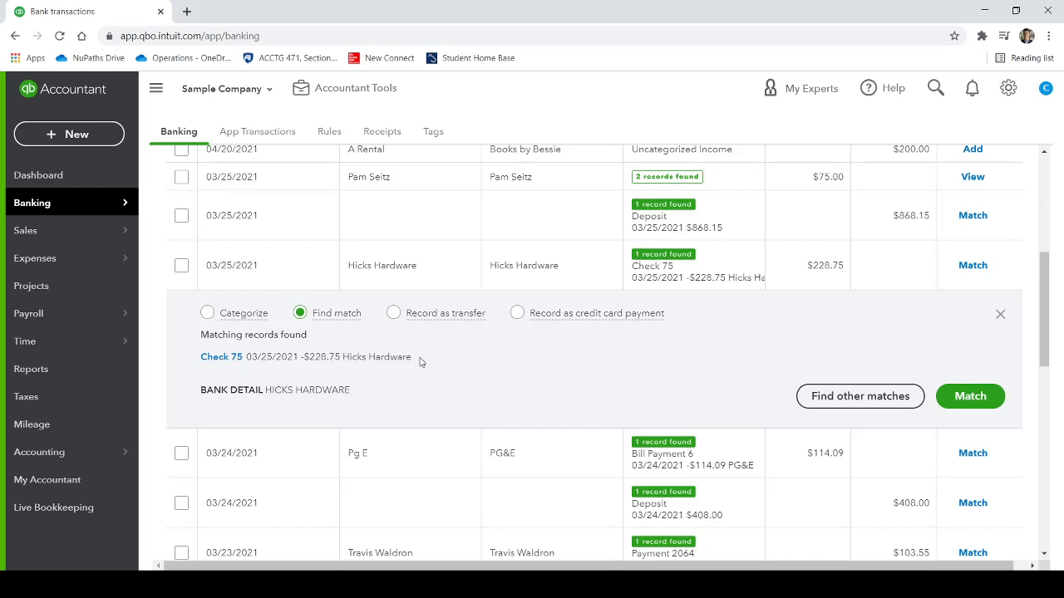
{"action": "left_click_drag", "start_coordinate": [420, 361], "coordinate": [188, 363]}
{"action": "left_click", "coordinate": [297, 372]}
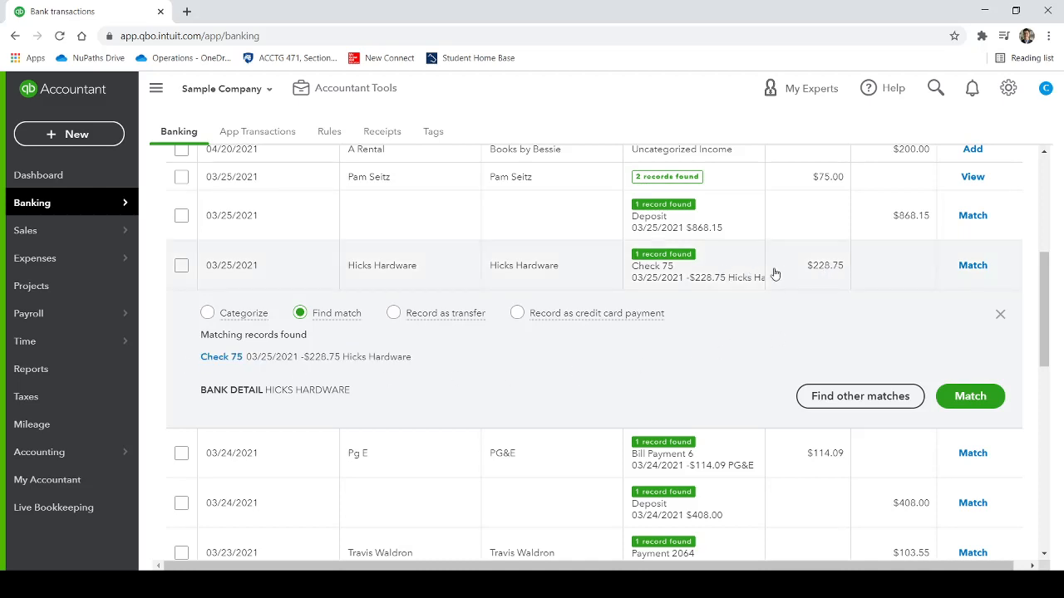
{"action": "scroll", "coordinate": [398, 279], "scroll_direction": "up", "scroll_amount": 1}
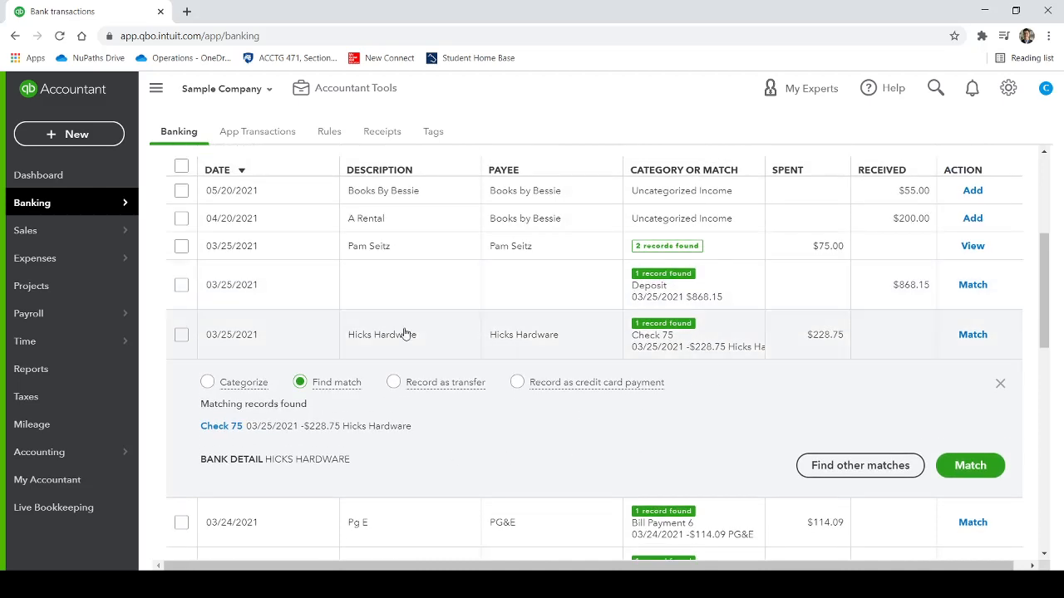
{"action": "scroll", "coordinate": [423, 401], "scroll_direction": "up", "scroll_amount": 3}
{"action": "scroll", "coordinate": [465, 467], "scroll_direction": "down", "scroll_amount": 1}
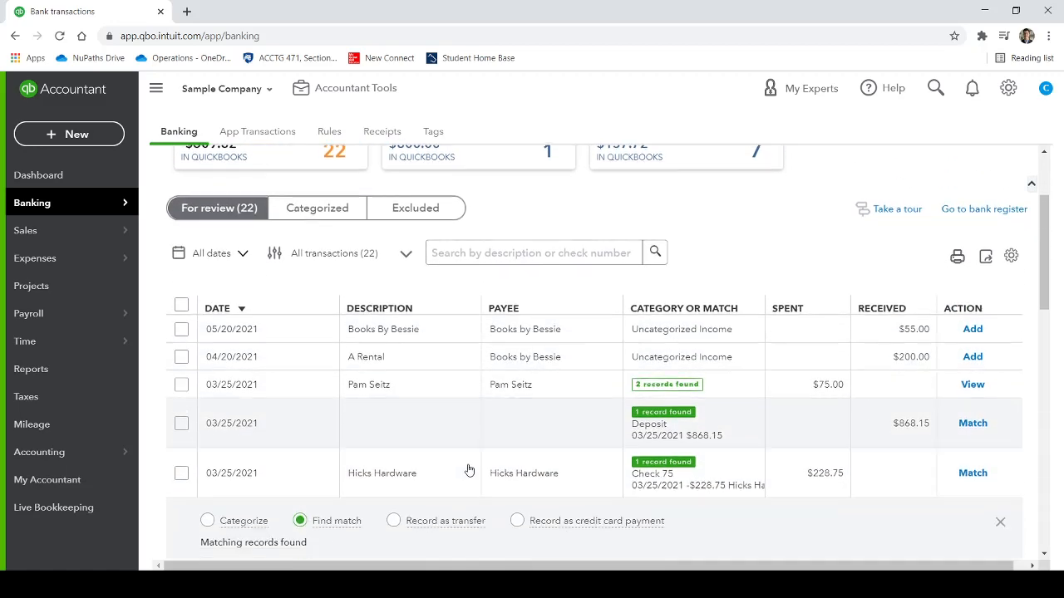
{"action": "scroll", "coordinate": [714, 484], "scroll_direction": "down", "scroll_amount": 1}
{"action": "scroll", "coordinate": [723, 477], "scroll_direction": "down", "scroll_amount": 1}
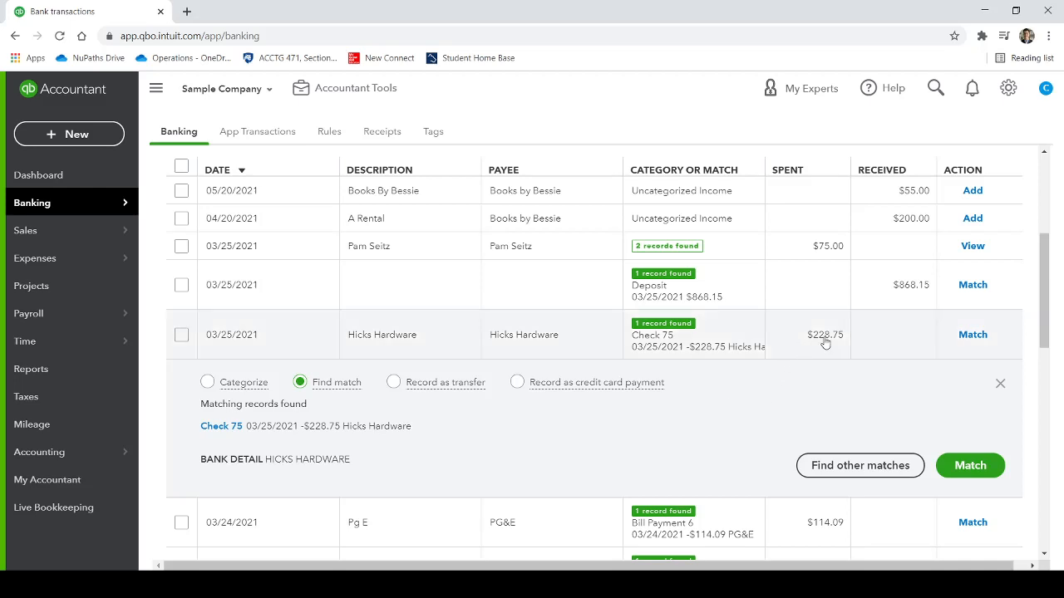
{"action": "double_click", "coordinate": [317, 427]}
{"action": "left_click", "coordinate": [436, 430]}
{"action": "left_click", "coordinate": [966, 466]}
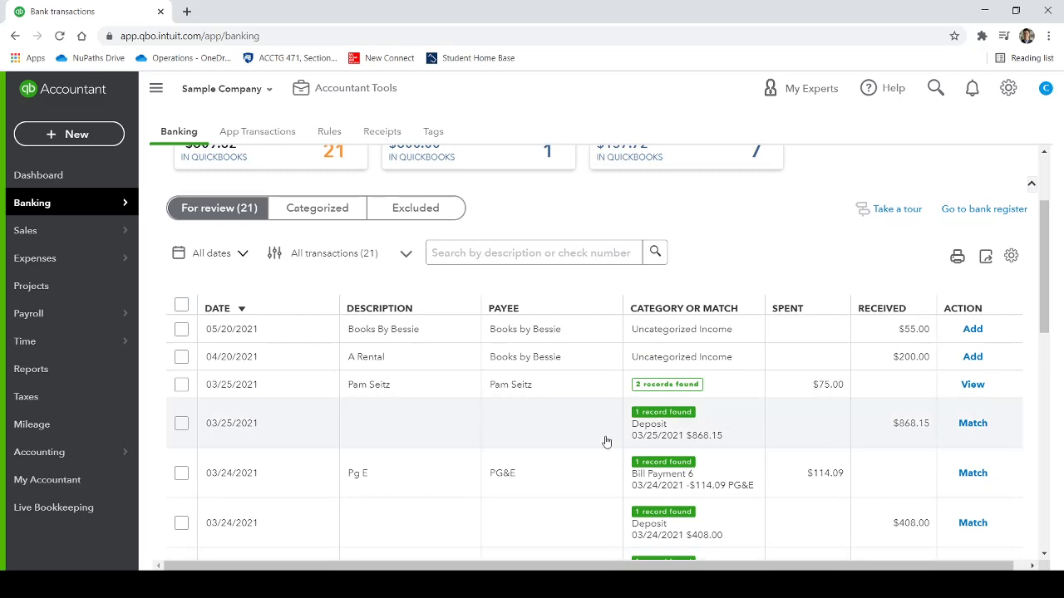
Step: Examine the account balances and the remaining Checking transactions for review, including their dates, payees and suggested matches
{"action": "scroll", "coordinate": [606, 443], "scroll_direction": "up", "scroll_amount": 2}
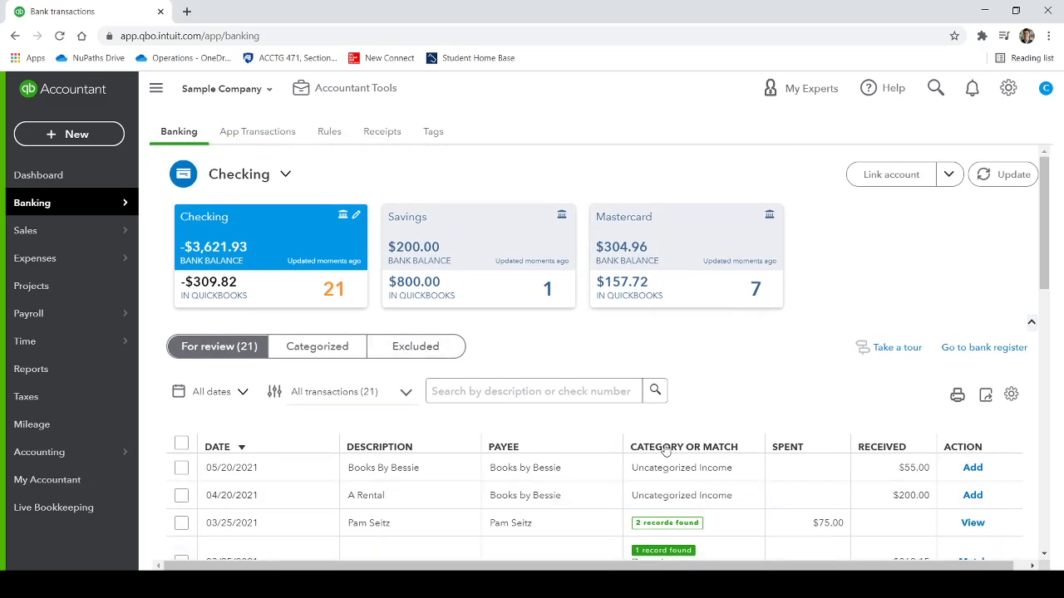
{"action": "left_click", "coordinate": [47, 140]}
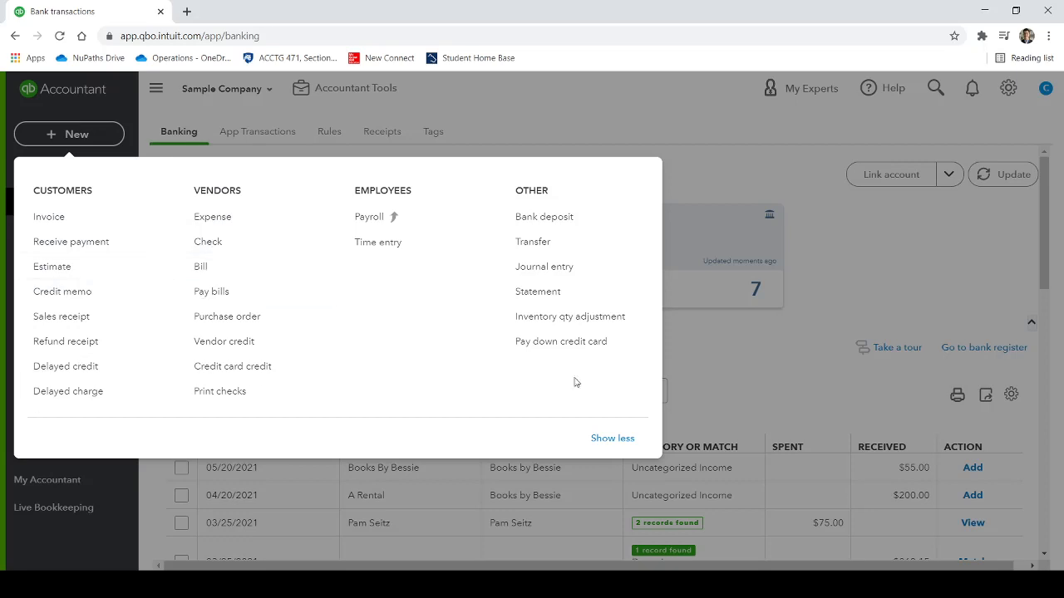
{"action": "left_click", "coordinate": [712, 368]}
{"action": "scroll", "coordinate": [723, 449], "scroll_direction": "down", "scroll_amount": 1}
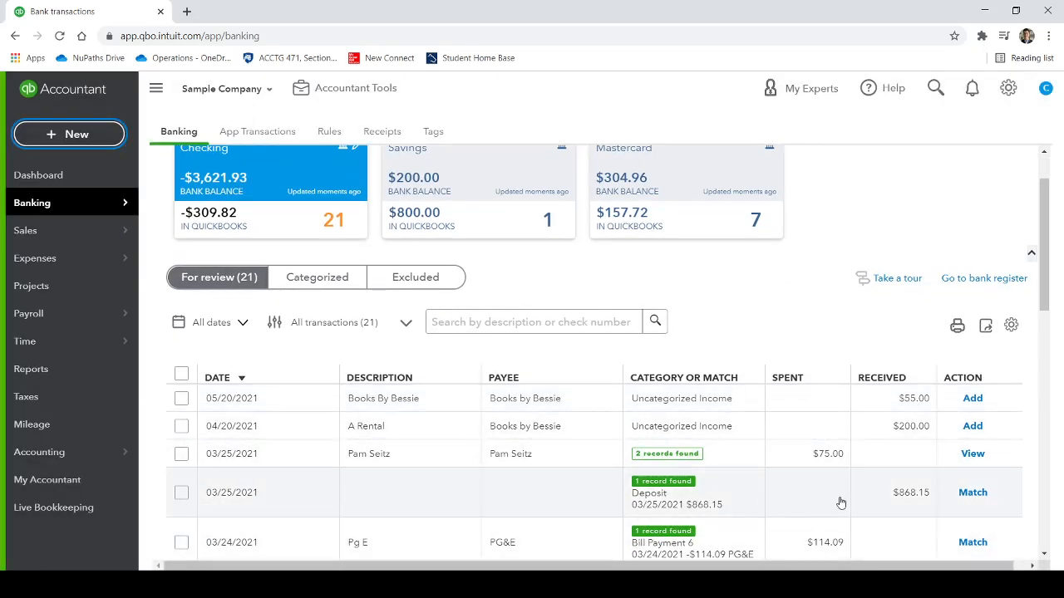
{"action": "scroll", "coordinate": [969, 496], "scroll_direction": "down", "scroll_amount": 1}
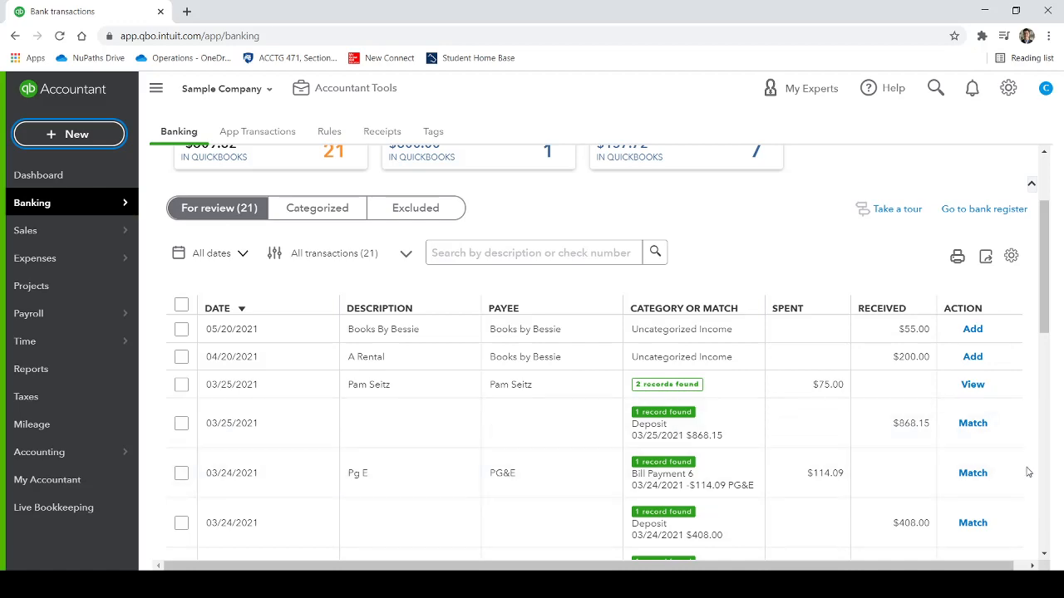
{"action": "scroll", "coordinate": [1029, 462], "scroll_direction": "up", "scroll_amount": 2}
{"action": "scroll", "coordinate": [1029, 468], "scroll_direction": "down", "scroll_amount": 1}
{"action": "scroll", "coordinate": [1027, 471], "scroll_direction": "down", "scroll_amount": 2}
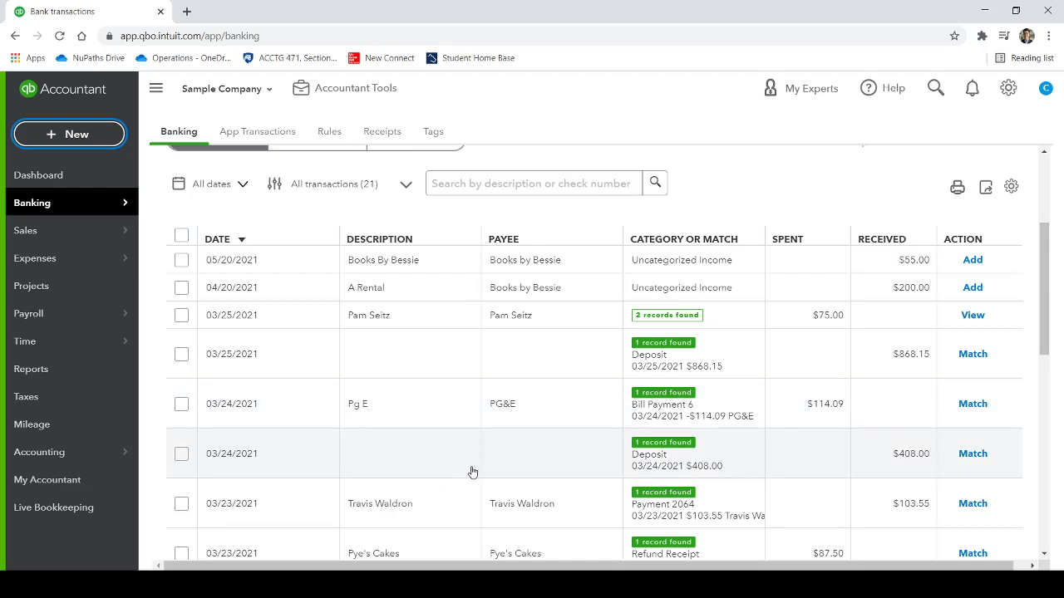
{"action": "scroll", "coordinate": [479, 471], "scroll_direction": "up", "scroll_amount": 1}
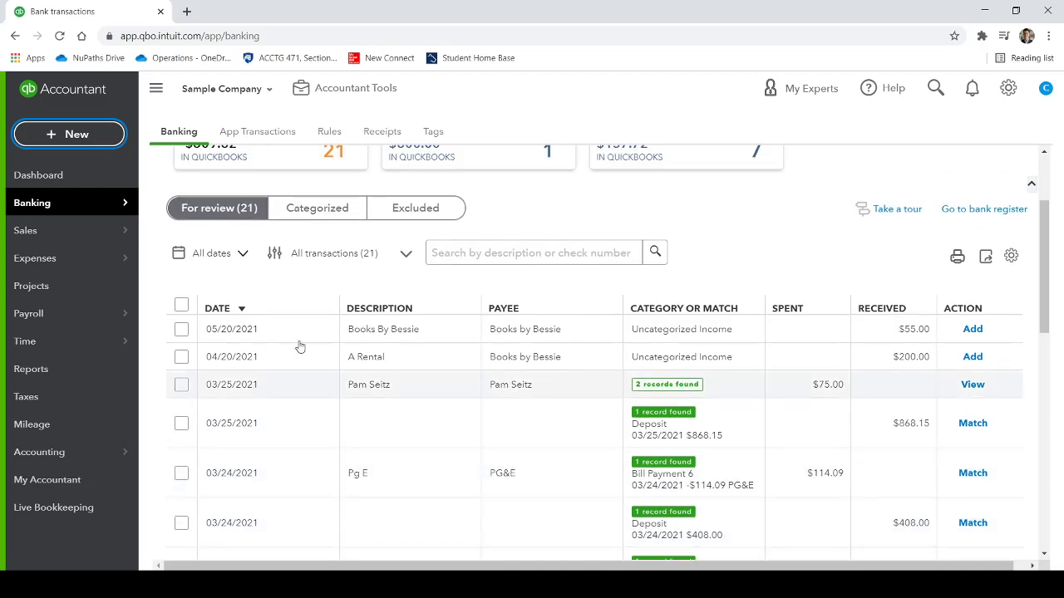
{"action": "left_click", "coordinate": [66, 142]}
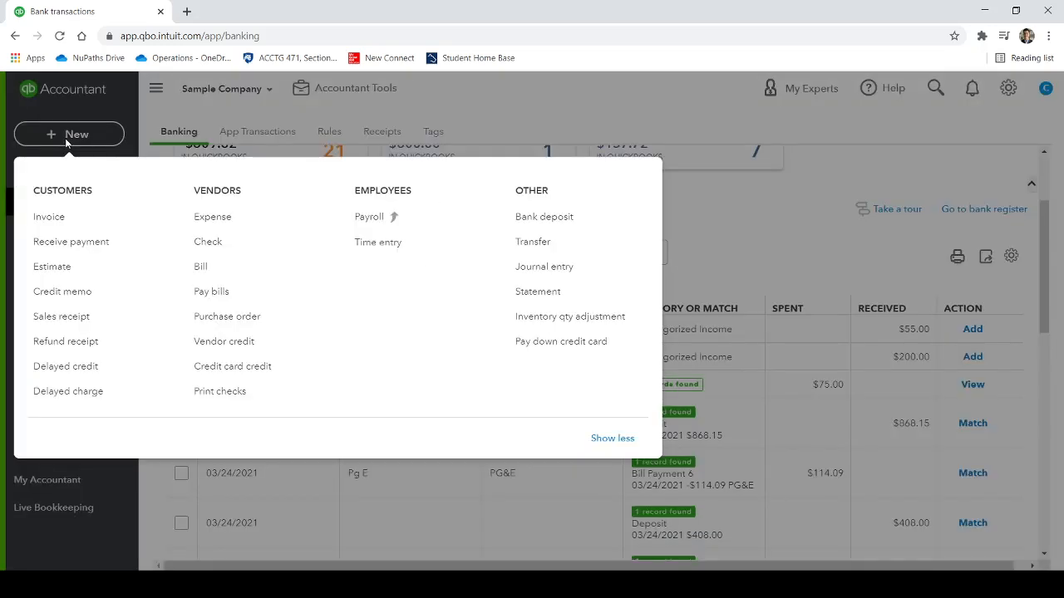
{"action": "key", "text": "Escape"}
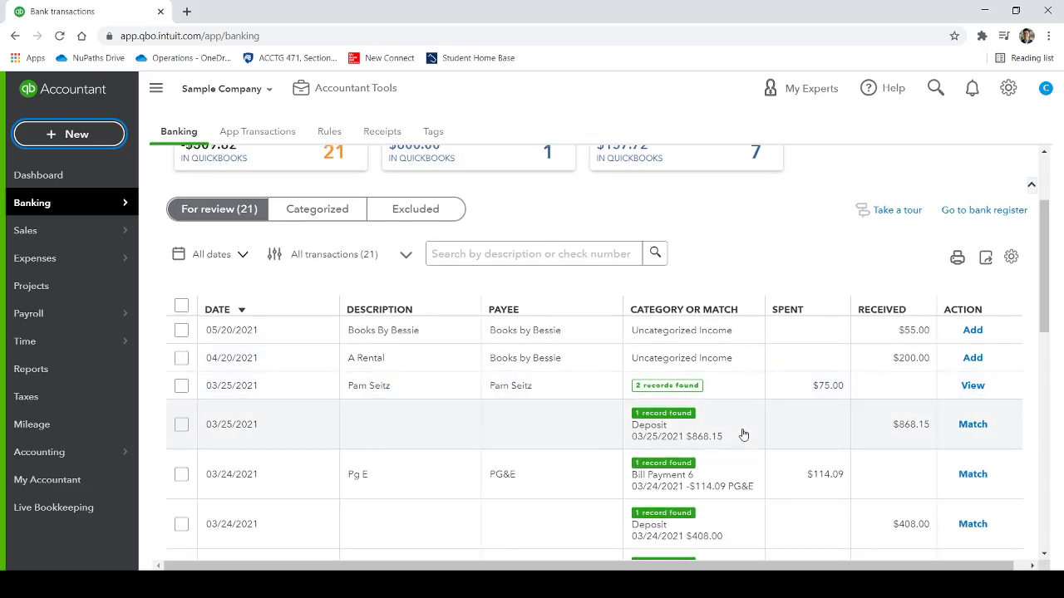
{"action": "scroll", "coordinate": [748, 419], "scroll_direction": "up", "scroll_amount": 2}
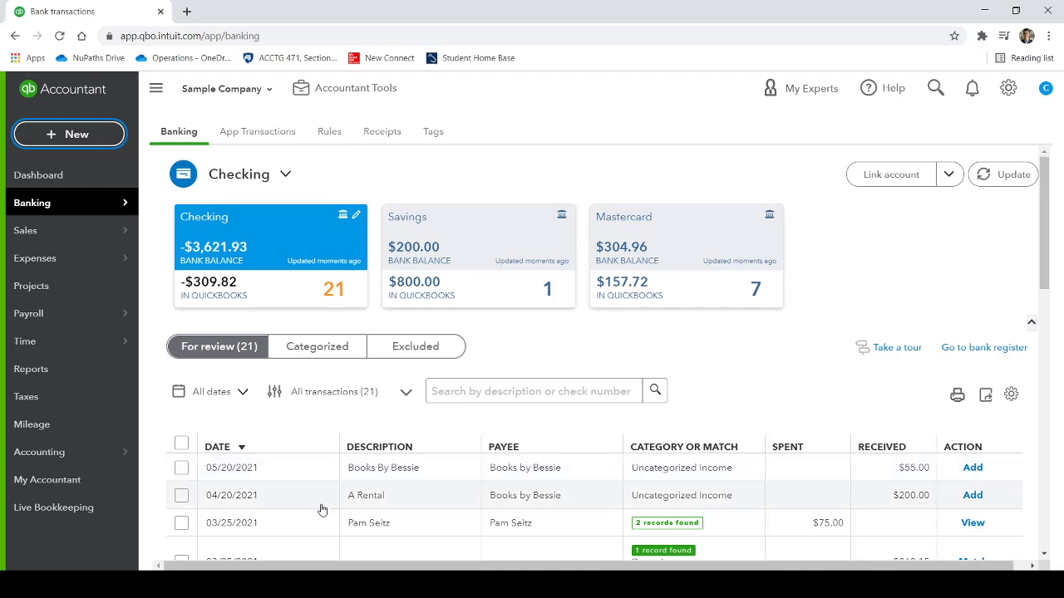
{"action": "scroll", "coordinate": [322, 505], "scroll_direction": "down", "scroll_amount": 1}
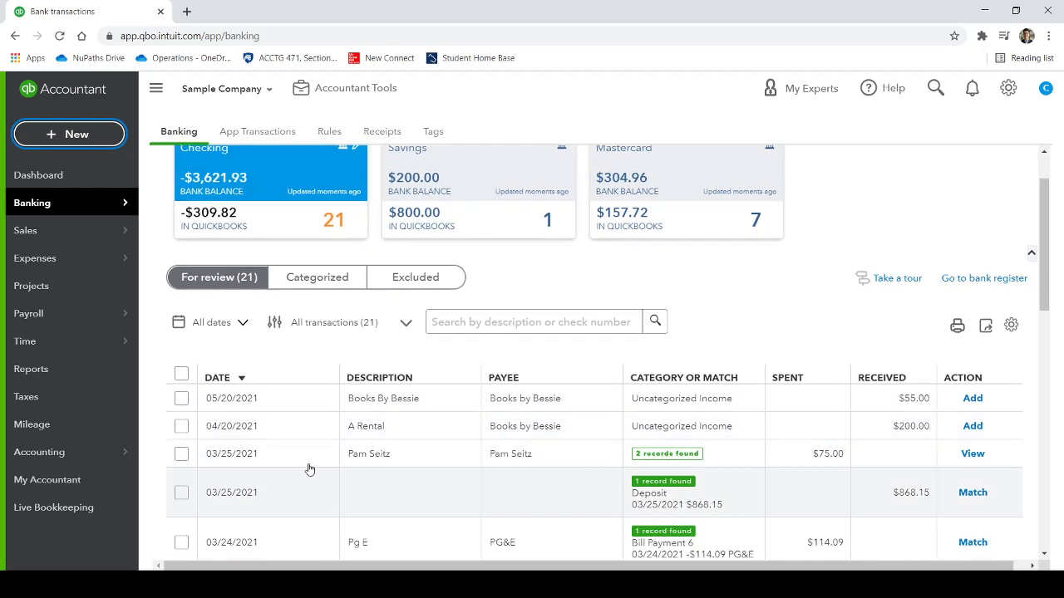
Step: Expand the 04/20/2021 A Rental bank transaction and examine its categorization details
{"action": "left_click", "coordinate": [293, 432]}
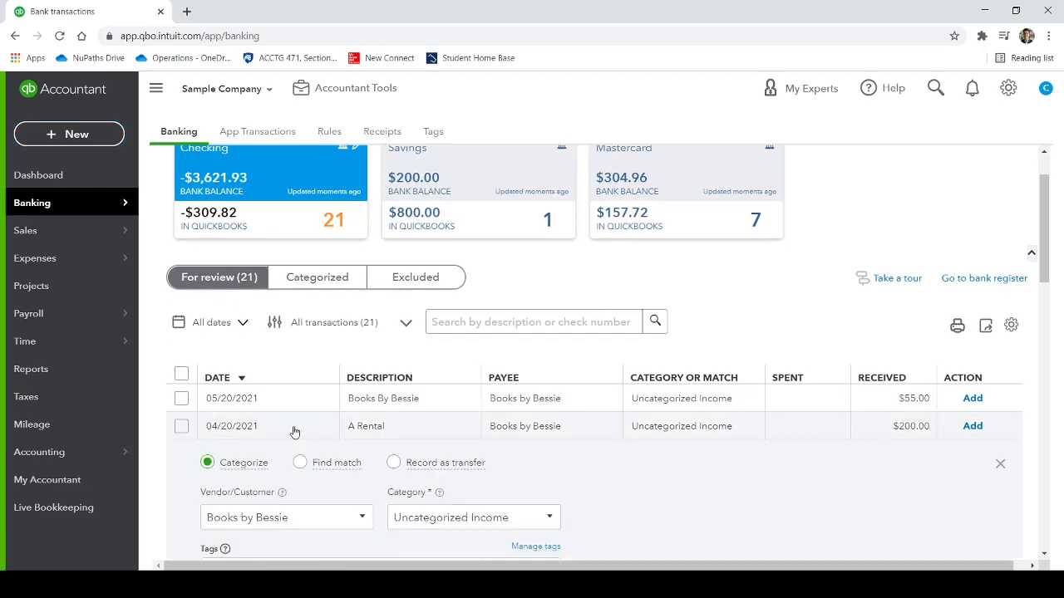
{"action": "scroll", "coordinate": [294, 429], "scroll_direction": "down", "scroll_amount": 1}
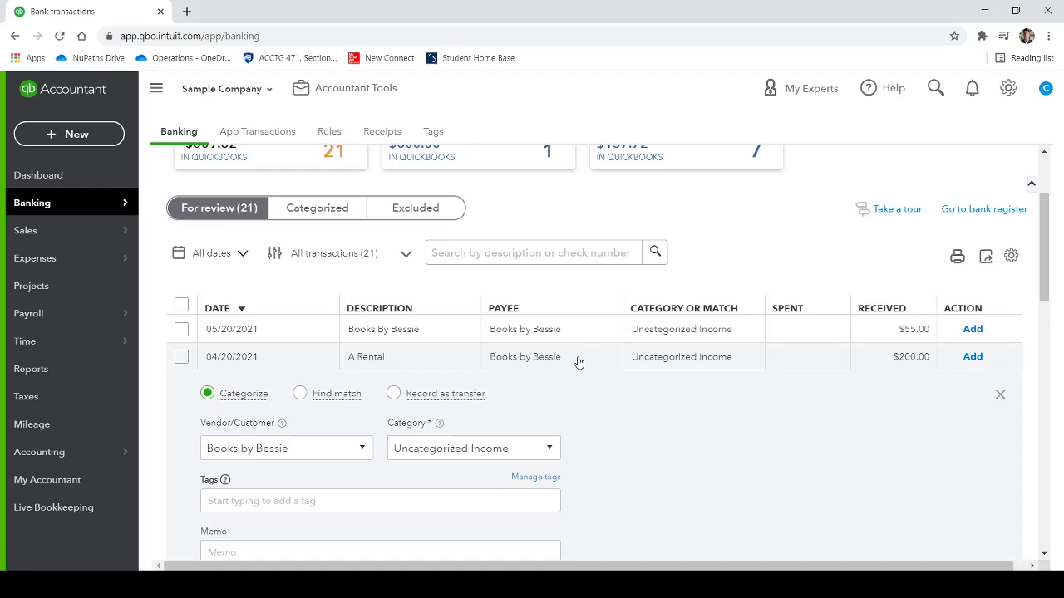
{"action": "scroll", "coordinate": [579, 362], "scroll_direction": "down", "scroll_amount": 1}
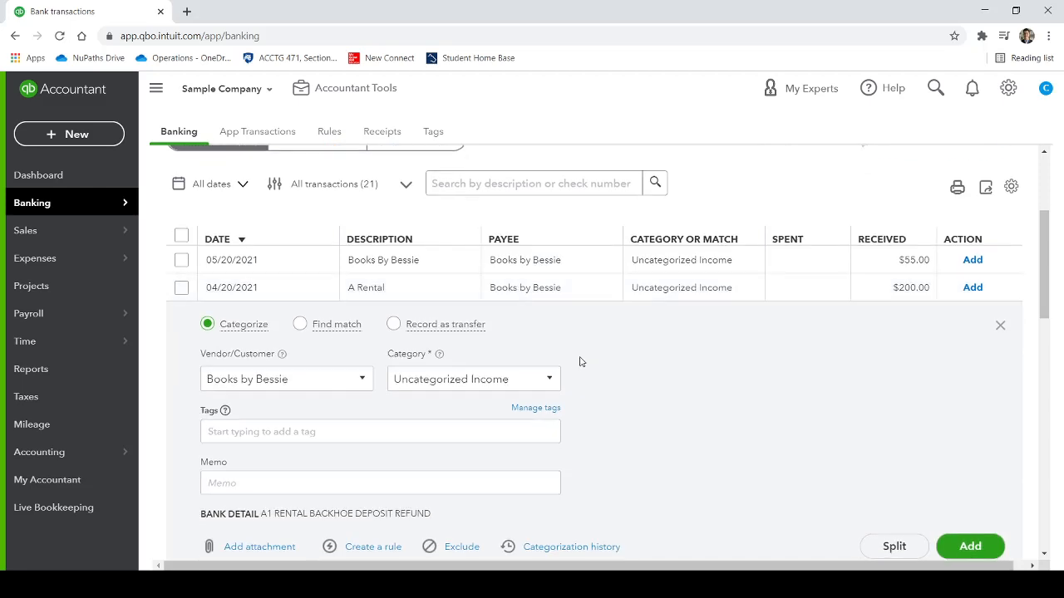
Step: Start a new journal entry and set the account on its first line to Checking
{"action": "left_click", "coordinate": [76, 137]}
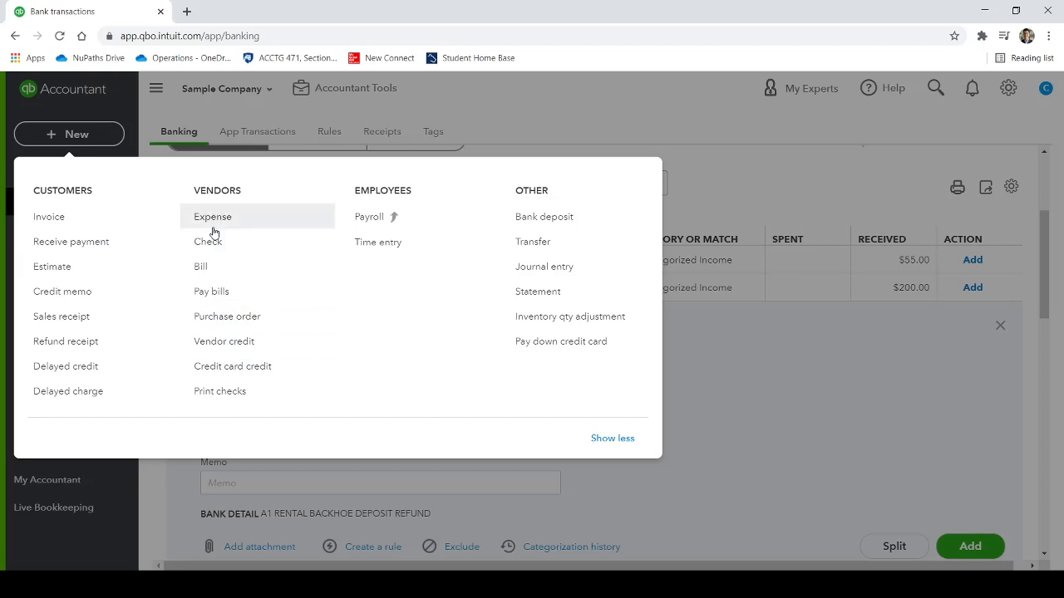
{"action": "left_click", "coordinate": [564, 275]}
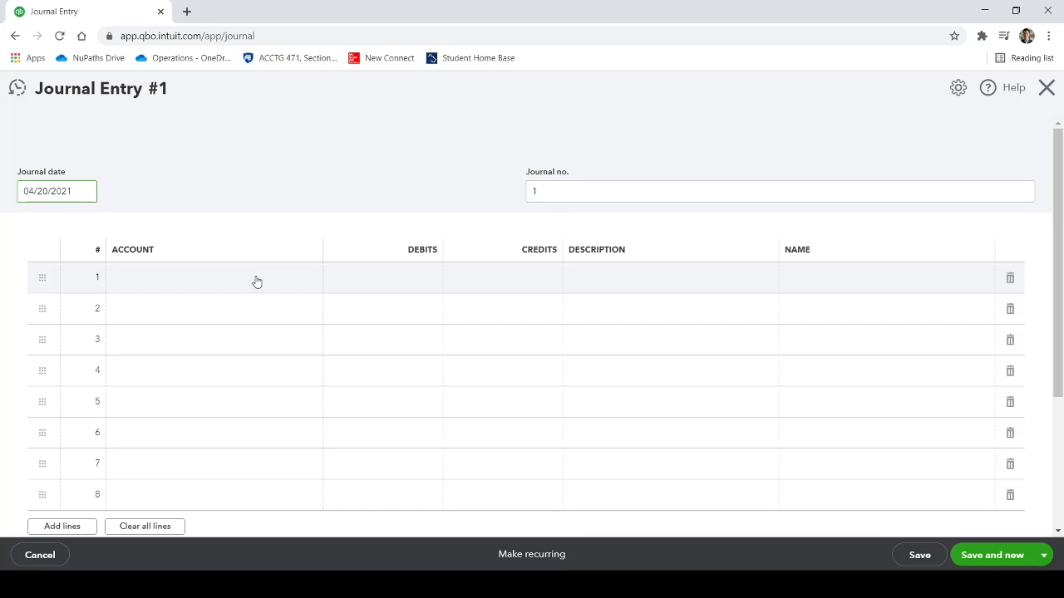
{"action": "left_click", "coordinate": [257, 281]}
{"action": "left_click", "coordinate": [297, 169]}
{"action": "left_click", "coordinate": [539, 265]}
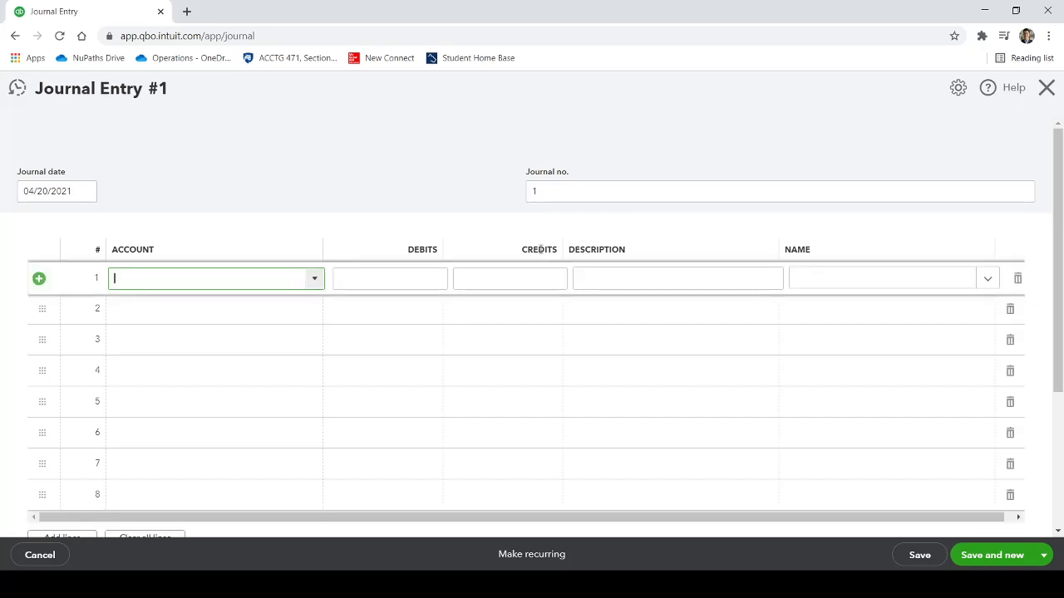
{"action": "left_click", "coordinate": [315, 280]}
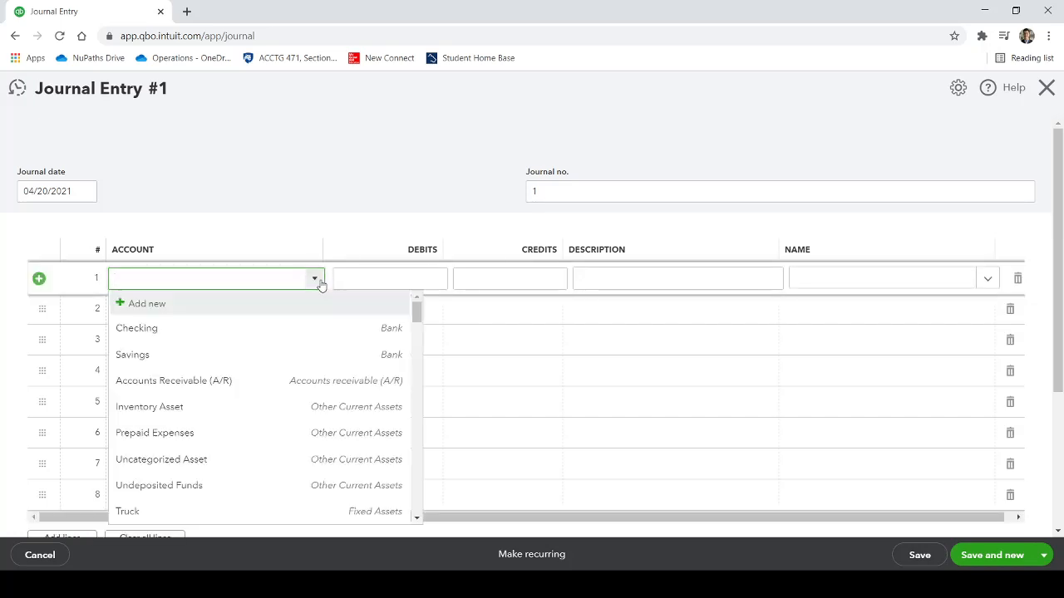
{"action": "left_click", "coordinate": [315, 330]}
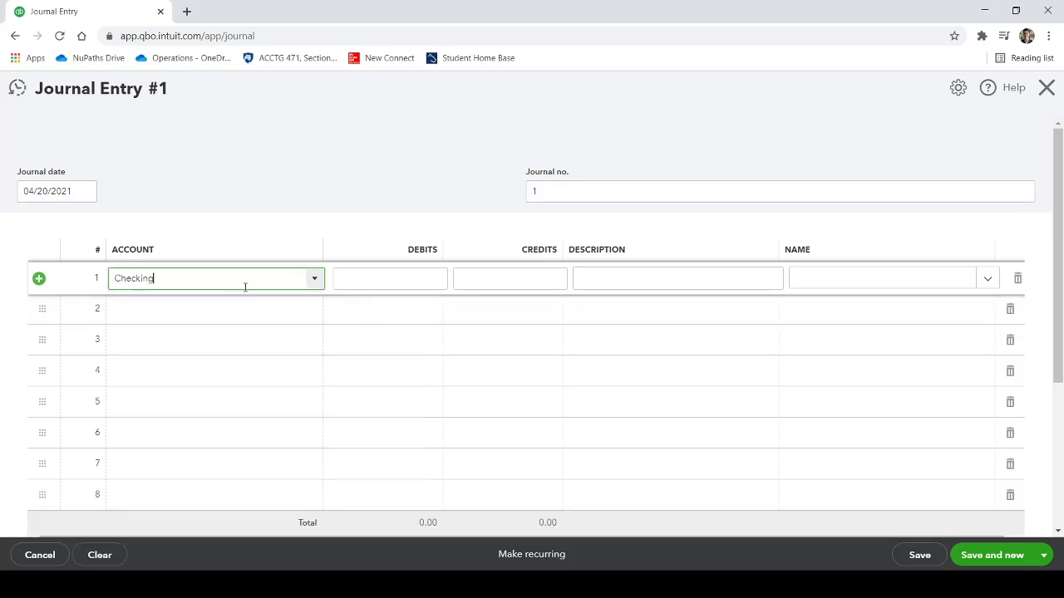
Step: Enter a debit of 200 for the Checking account on the first journal line
{"action": "left_click", "coordinate": [382, 278]}
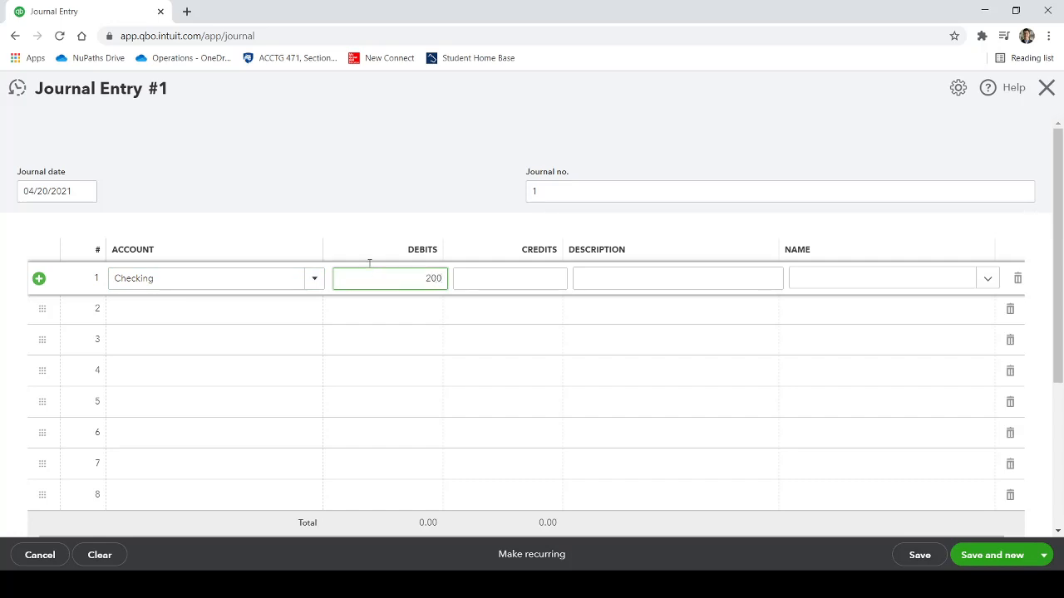
{"action": "type", "text": "200"}
{"action": "left_click", "coordinate": [396, 180]}
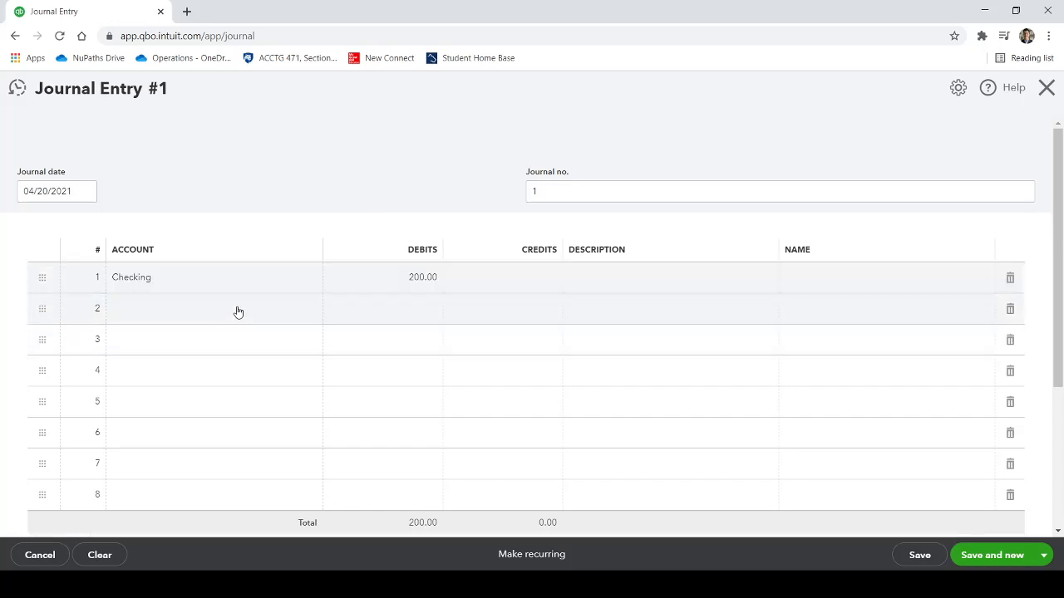
Step: Set the second journal line's account to Landscaping Services, with a balancing credit of 200.00
{"action": "left_click", "coordinate": [238, 309]}
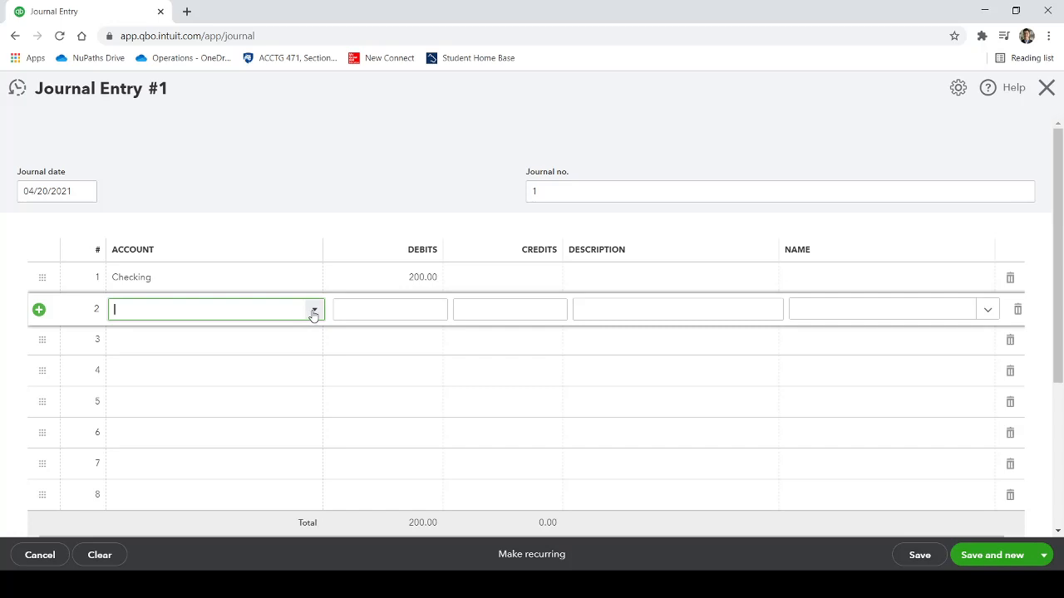
{"action": "left_click", "coordinate": [314, 310]}
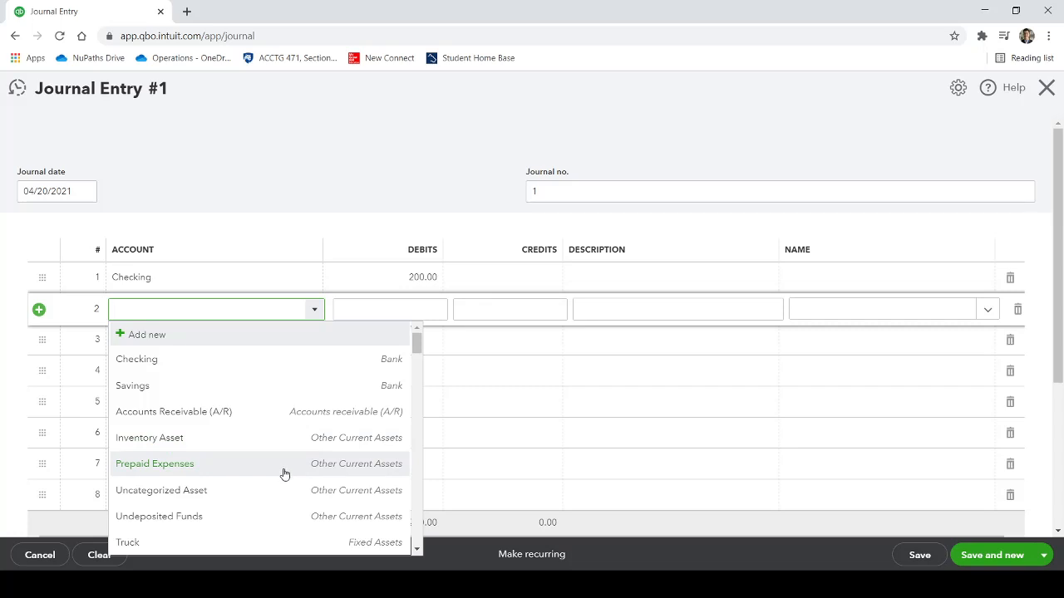
{"action": "scroll", "coordinate": [283, 474], "scroll_direction": "down", "scroll_amount": 3}
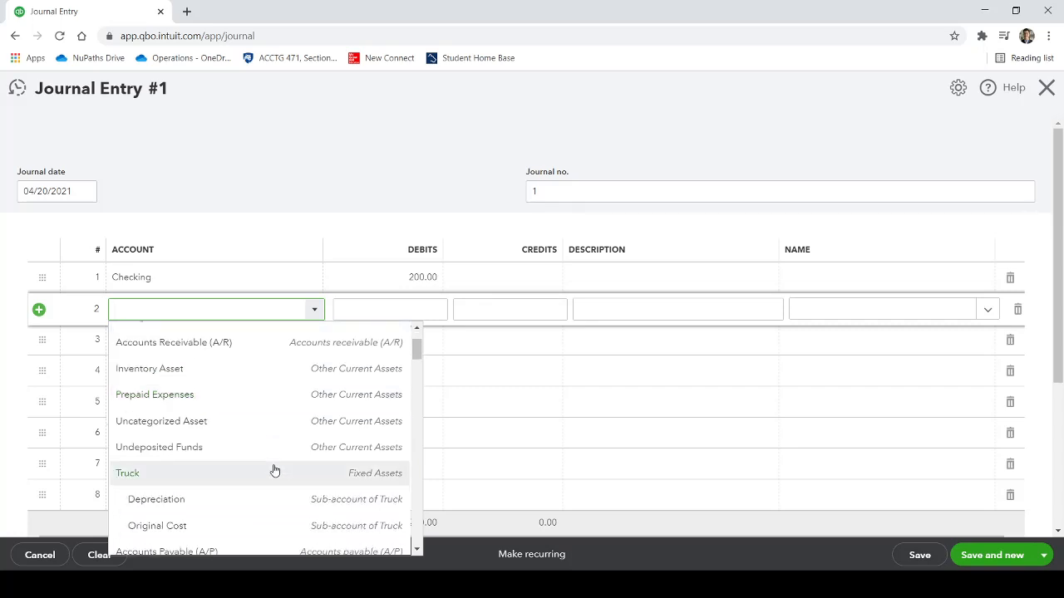
{"action": "scroll", "coordinate": [274, 470], "scroll_direction": "down", "scroll_amount": 4}
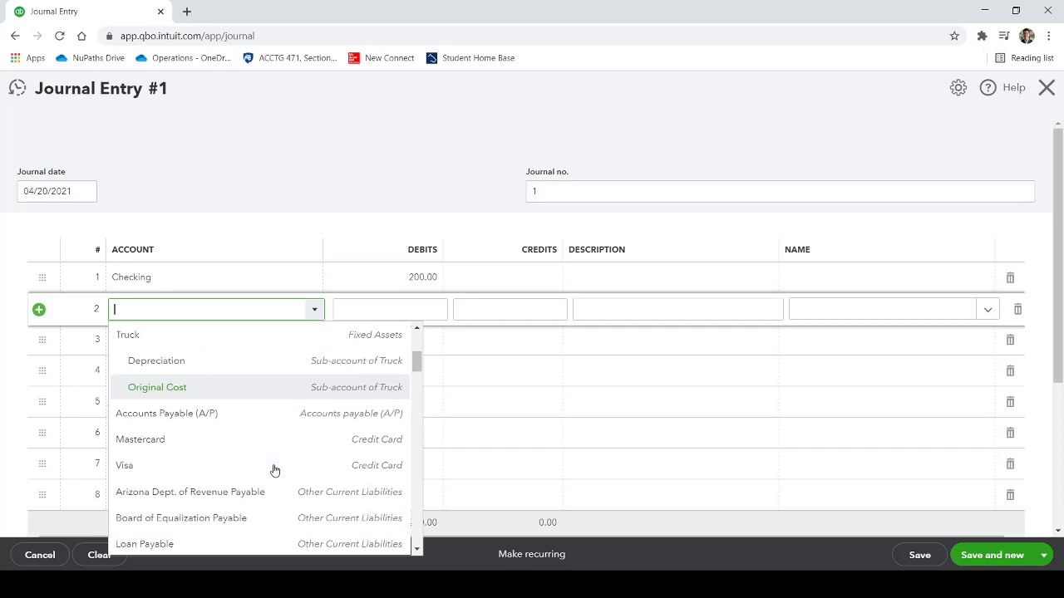
{"action": "scroll", "coordinate": [275, 470], "scroll_direction": "down", "scroll_amount": 3}
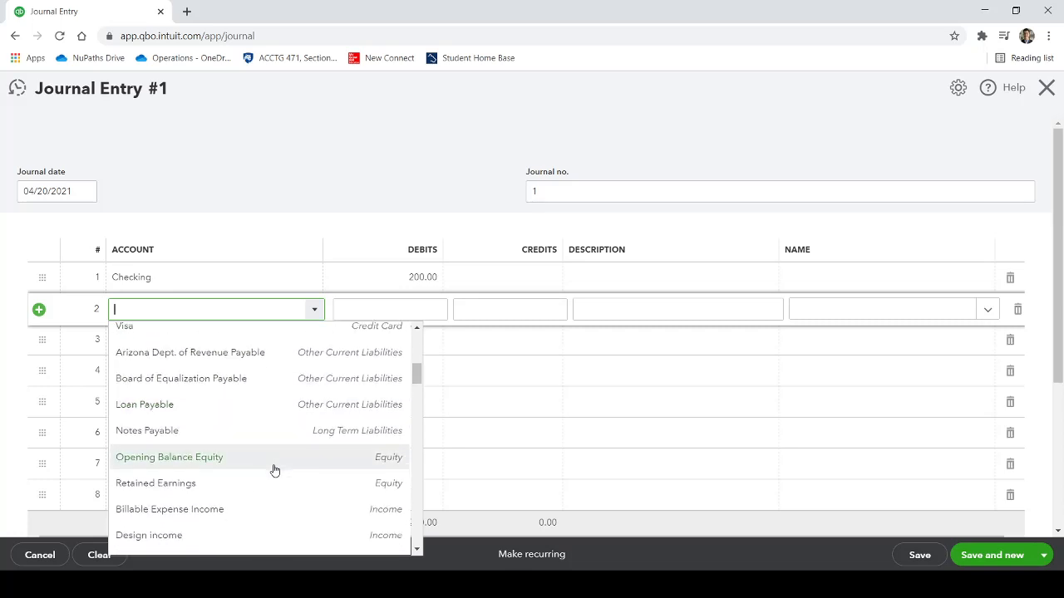
{"action": "scroll", "coordinate": [274, 470], "scroll_direction": "down", "scroll_amount": 2}
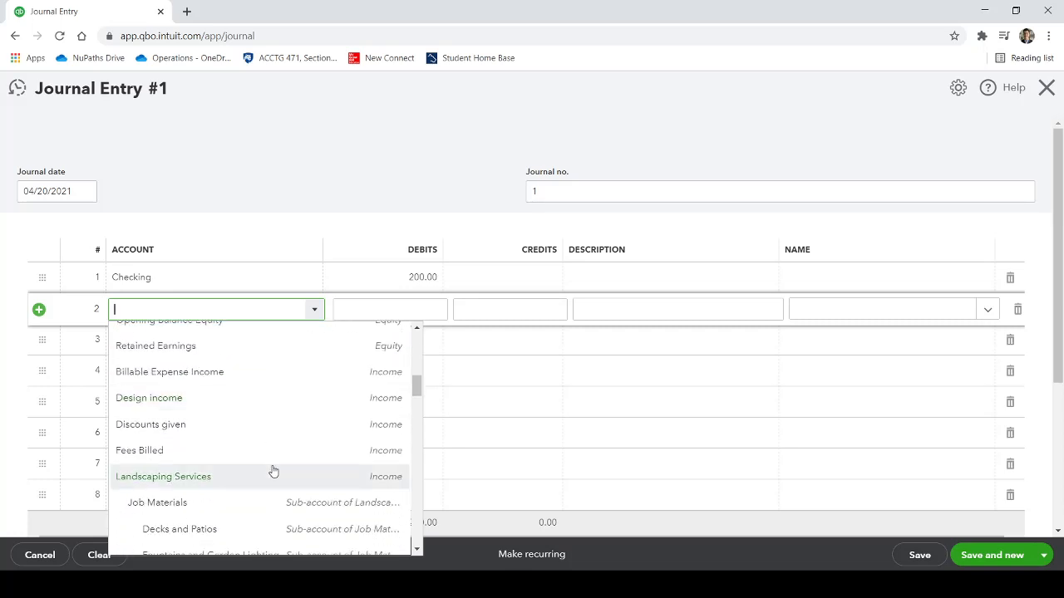
{"action": "left_click", "coordinate": [217, 484]}
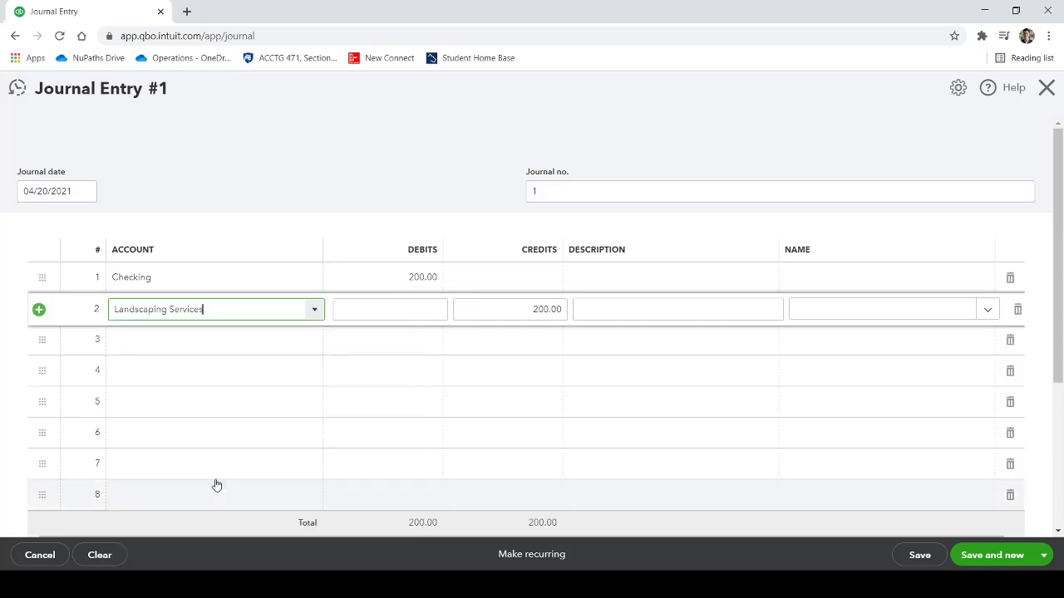
Step: Examine both journal lines, including their accounts, debit and credit amounts, and the description and name fields of the second line
{"action": "left_click", "coordinate": [505, 316]}
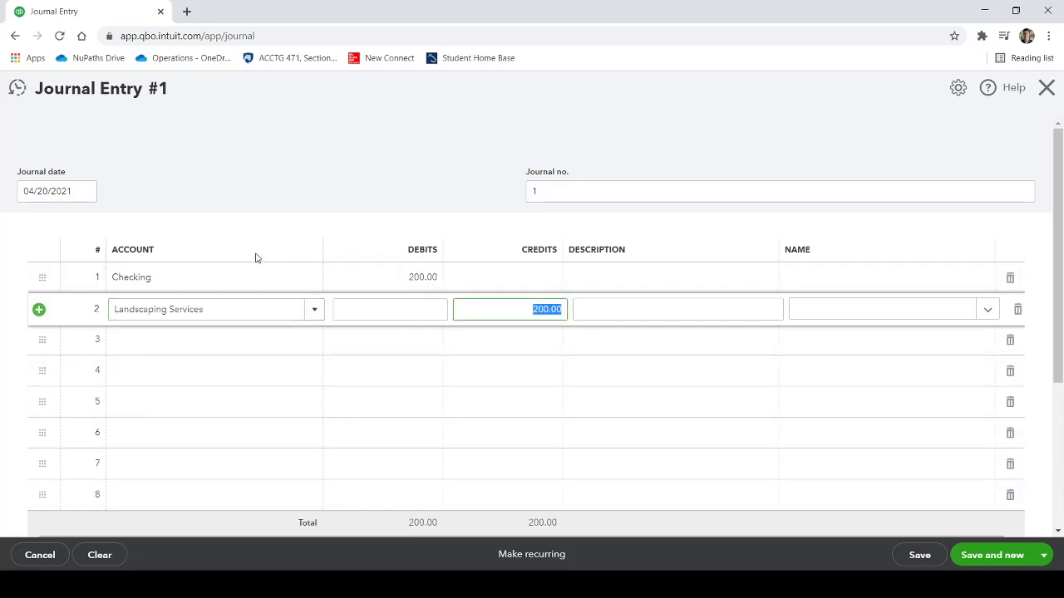
{"action": "left_click", "coordinate": [241, 277]}
{"action": "left_click", "coordinate": [363, 278]}
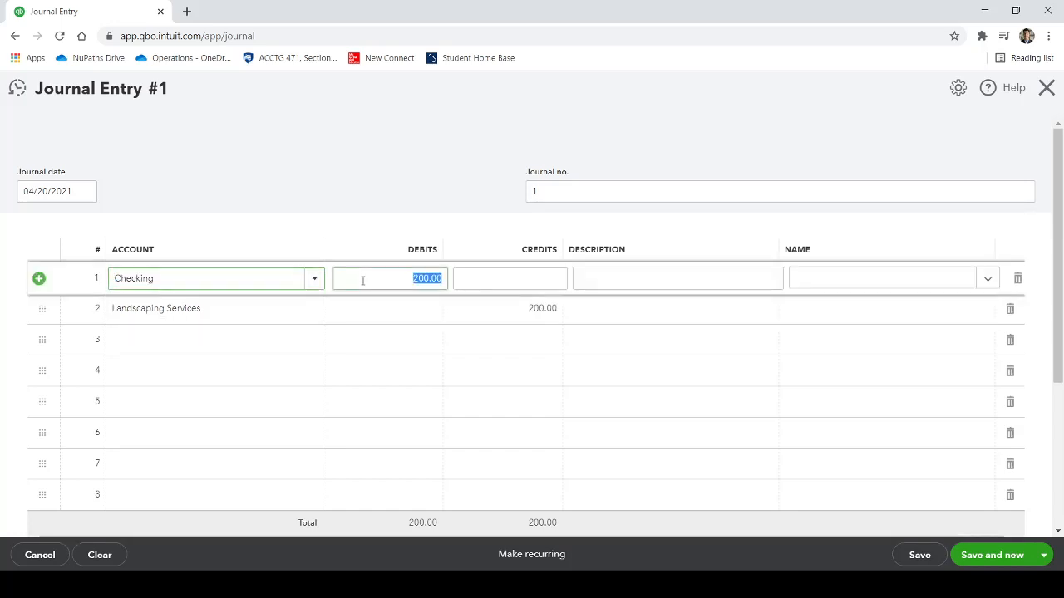
{"action": "left_click", "coordinate": [241, 314]}
{"action": "left_click", "coordinate": [241, 310]}
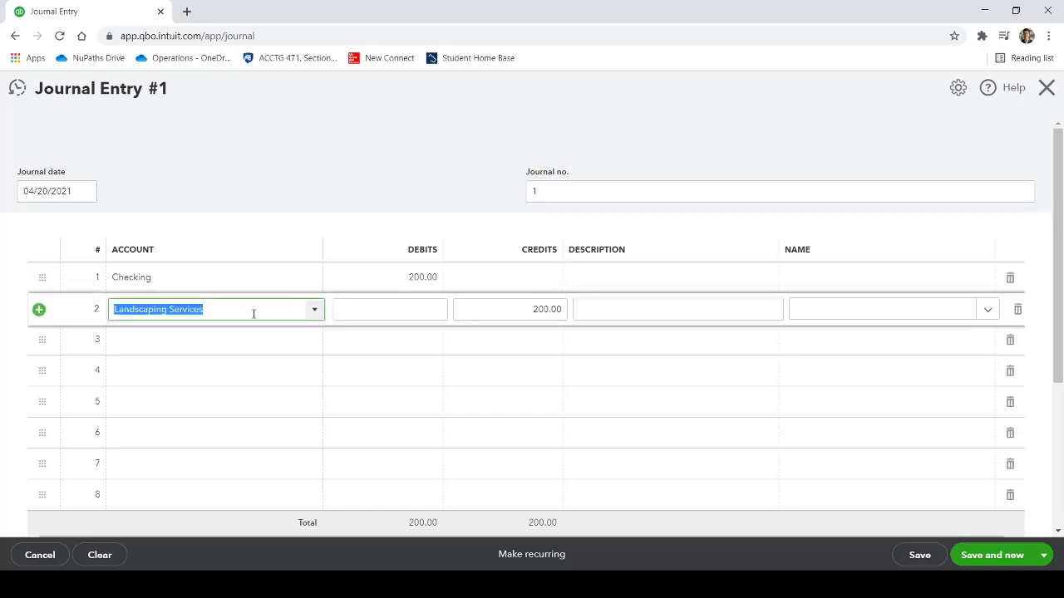
{"action": "left_click", "coordinate": [253, 313]}
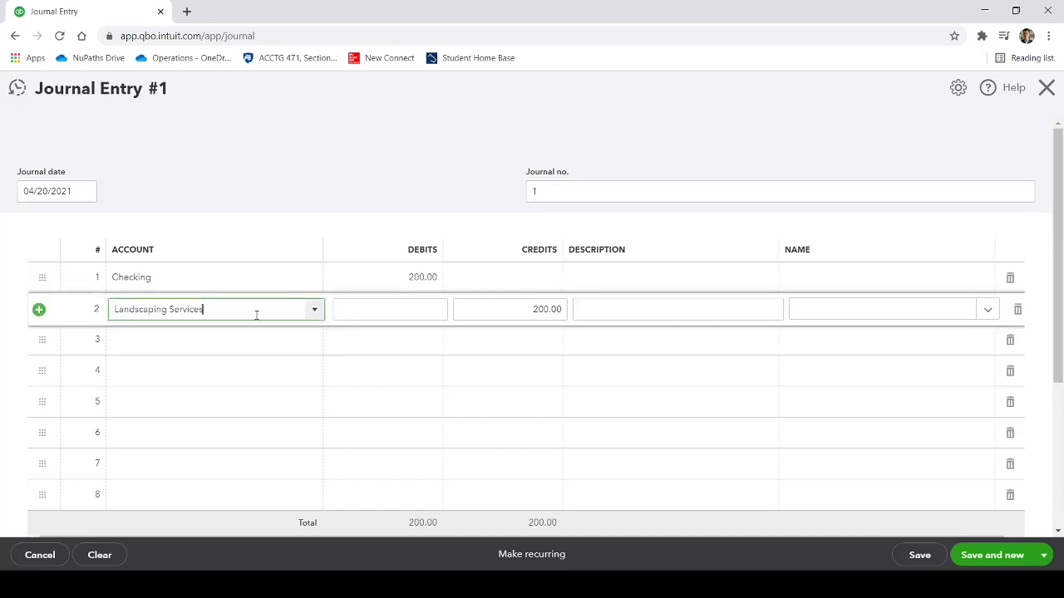
{"action": "left_click", "coordinate": [528, 308]}
{"action": "left_click", "coordinate": [506, 311]}
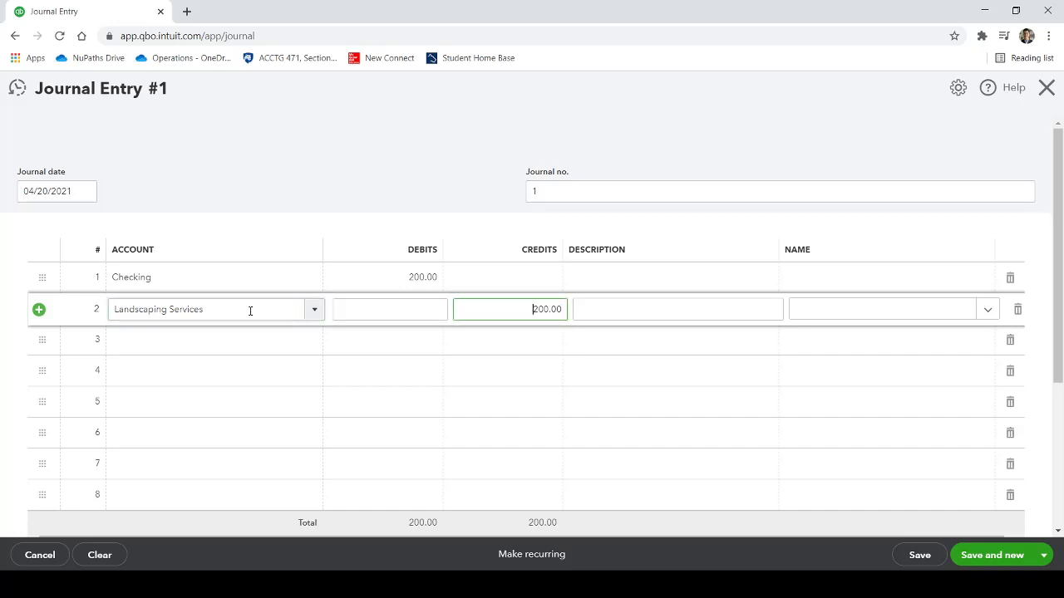
{"action": "left_click", "coordinate": [213, 276]}
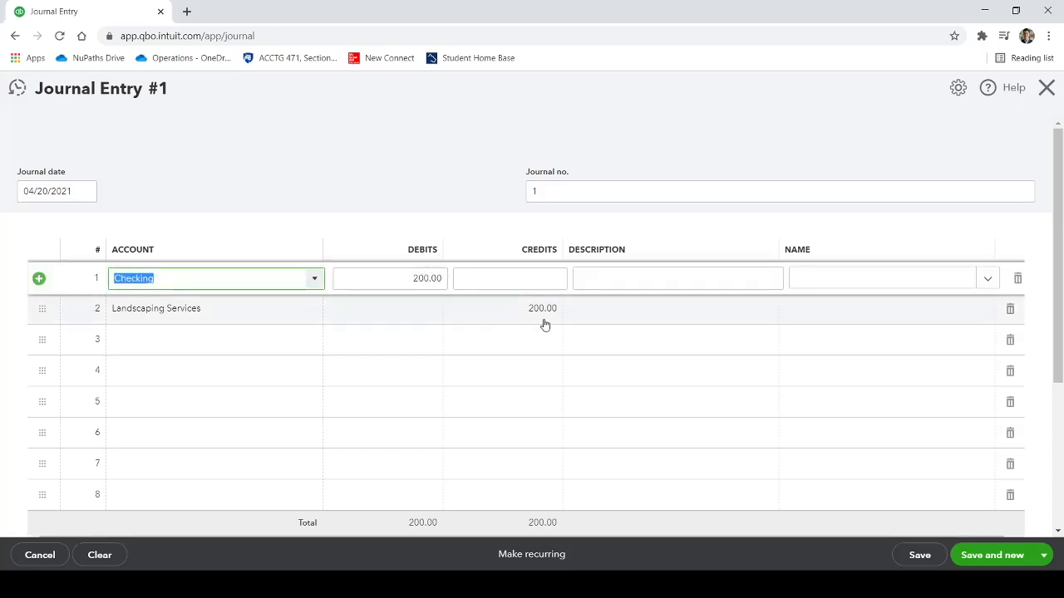
{"action": "left_click", "coordinate": [676, 310]}
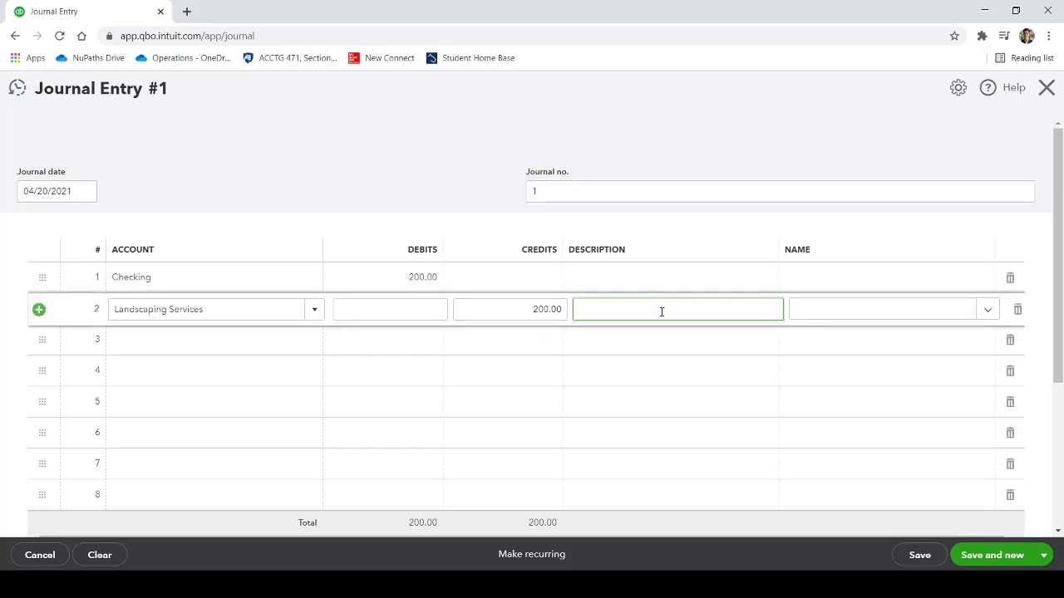
{"action": "left_click", "coordinate": [984, 310]}
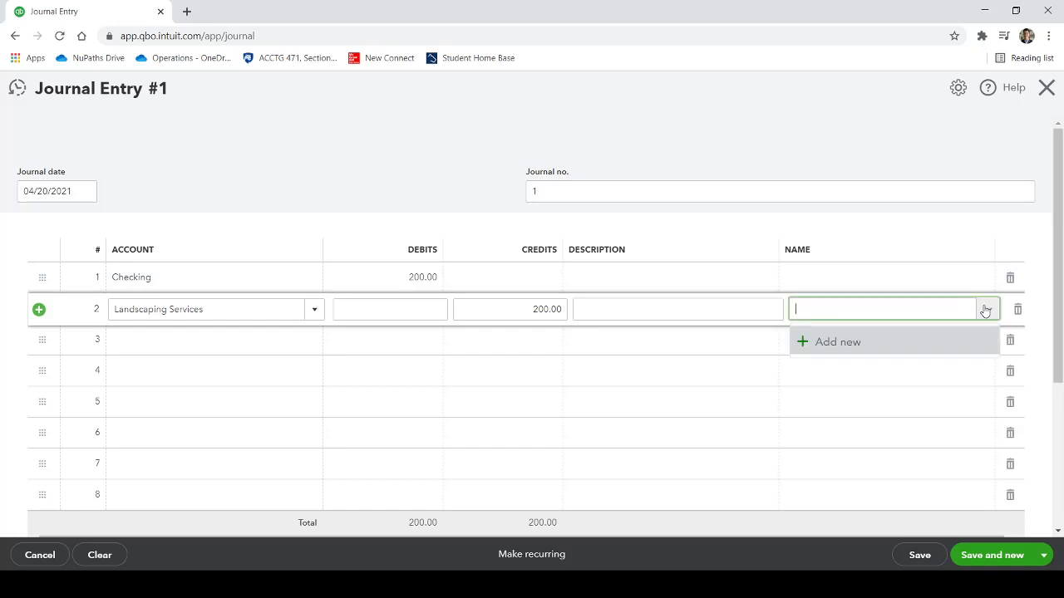
{"action": "left_click", "coordinate": [848, 313]}
{"action": "left_click", "coordinate": [861, 126]}
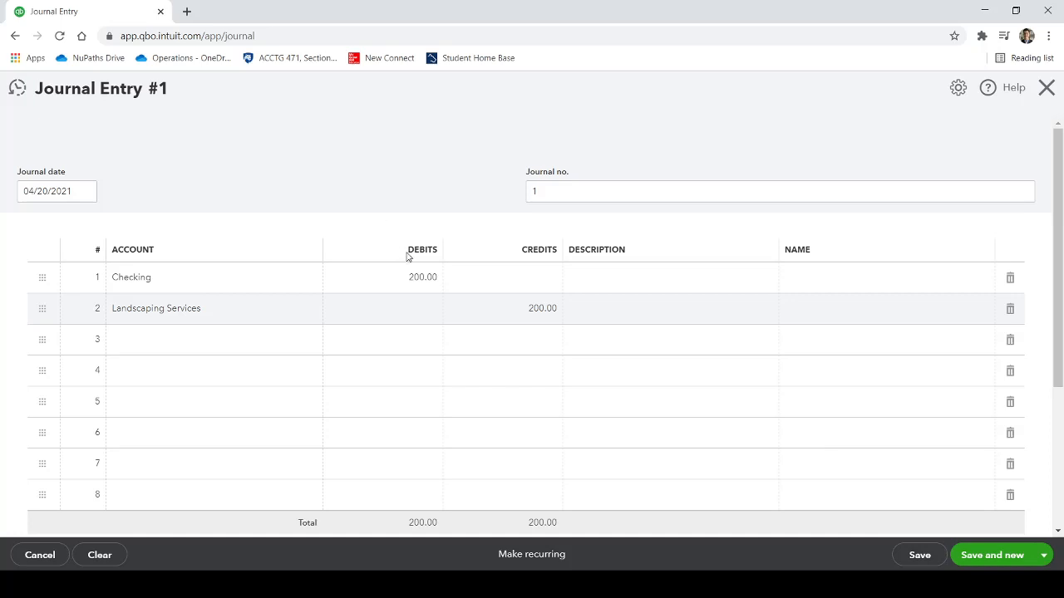
{"action": "left_click", "coordinate": [436, 252]}
{"action": "left_click", "coordinate": [417, 186]}
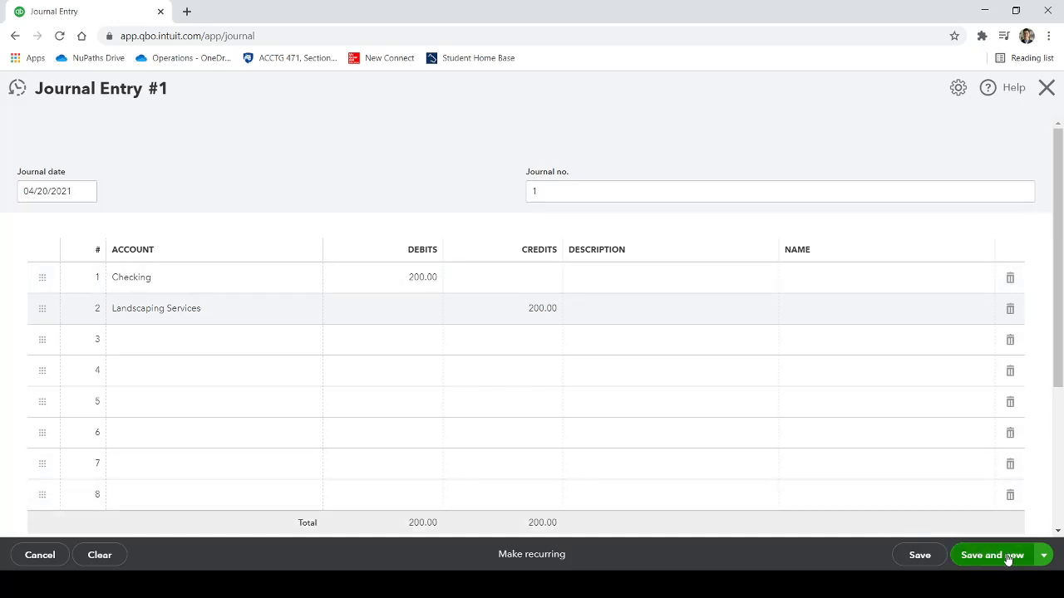
Step: Save the journal entry and close the journal form to return to the bank transactions
{"action": "left_click", "coordinate": [1044, 561]}
{"action": "left_click", "coordinate": [978, 536]}
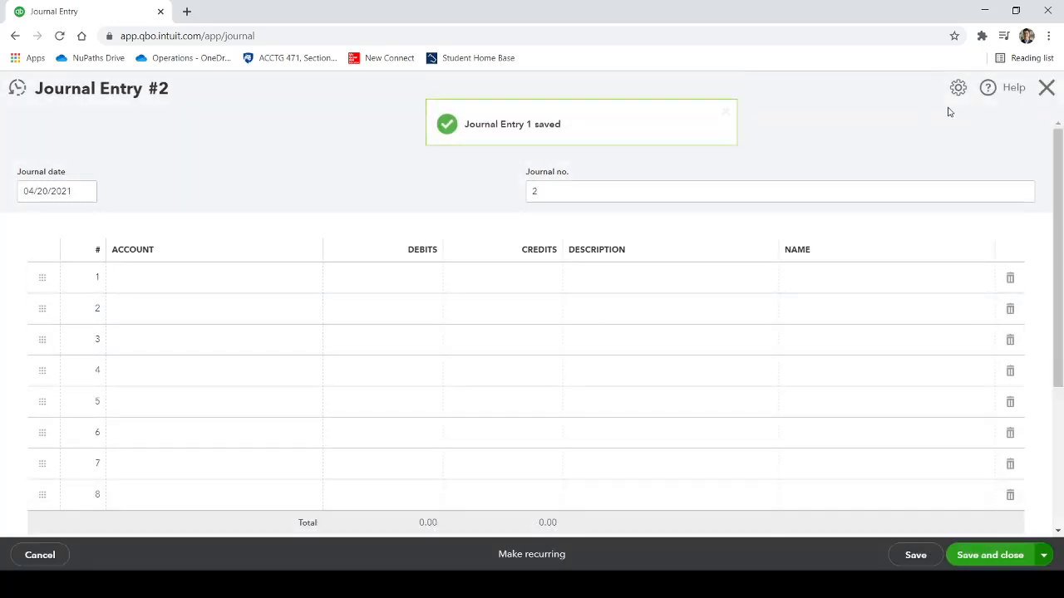
{"action": "left_click", "coordinate": [1045, 89]}
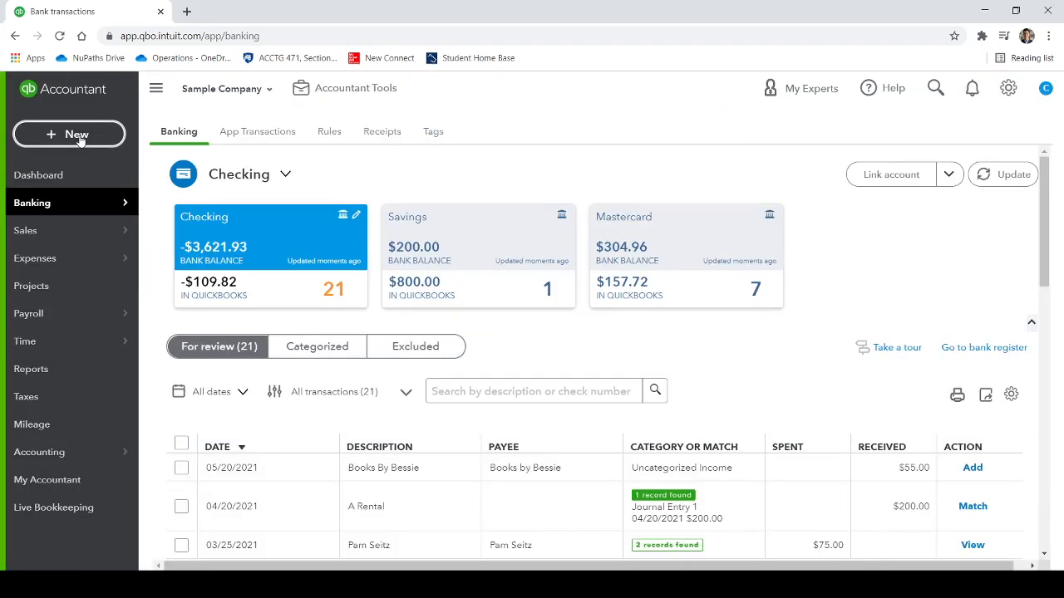
{"action": "left_click", "coordinate": [79, 136]}
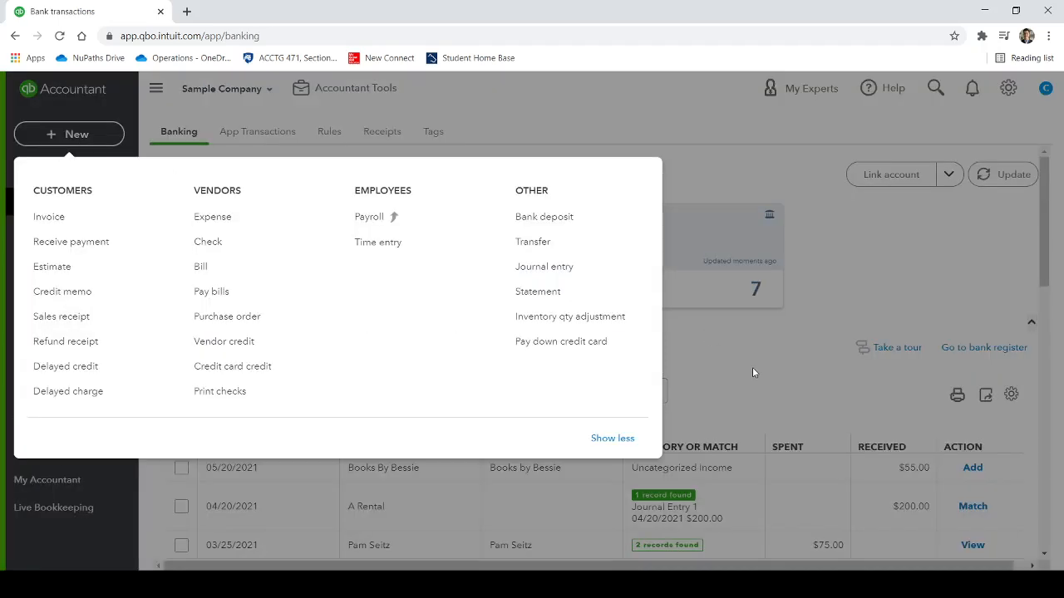
{"action": "left_click", "coordinate": [724, 403]}
Step: Expand the 04/20/2021 A Rental bank transaction, check its suggested record, and match it to Journal Entry 1
{"action": "scroll", "coordinate": [688, 430], "scroll_direction": "down", "scroll_amount": 1}
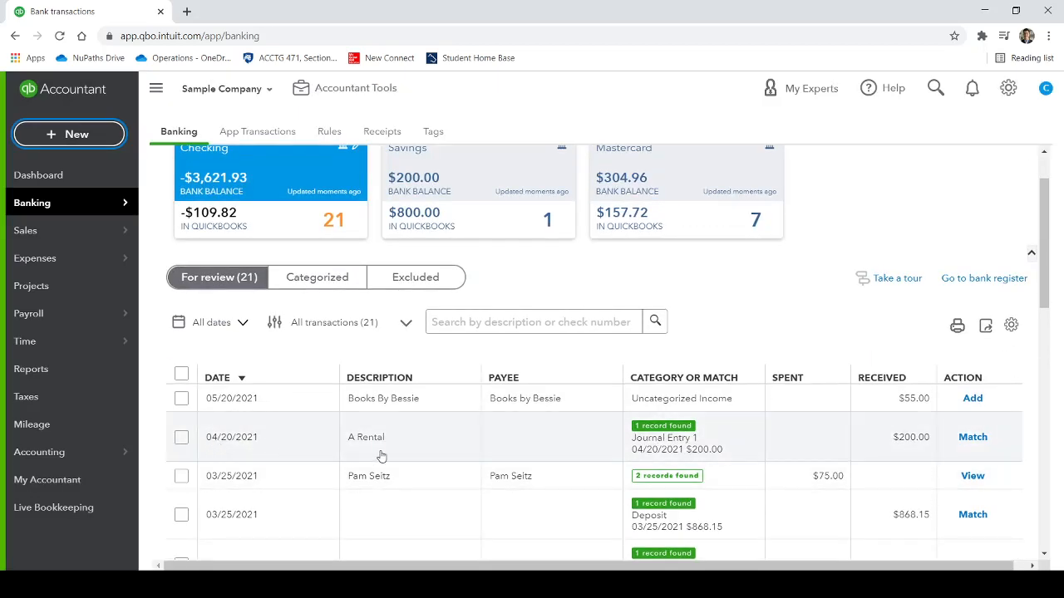
{"action": "left_click", "coordinate": [675, 442]}
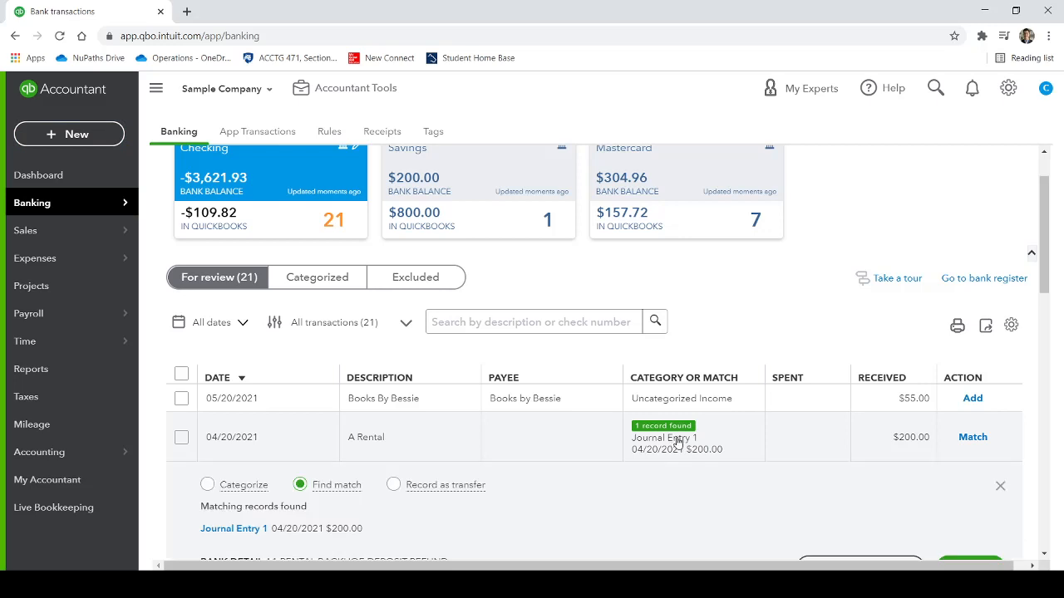
{"action": "scroll", "coordinate": [255, 468], "scroll_direction": "down", "scroll_amount": 1}
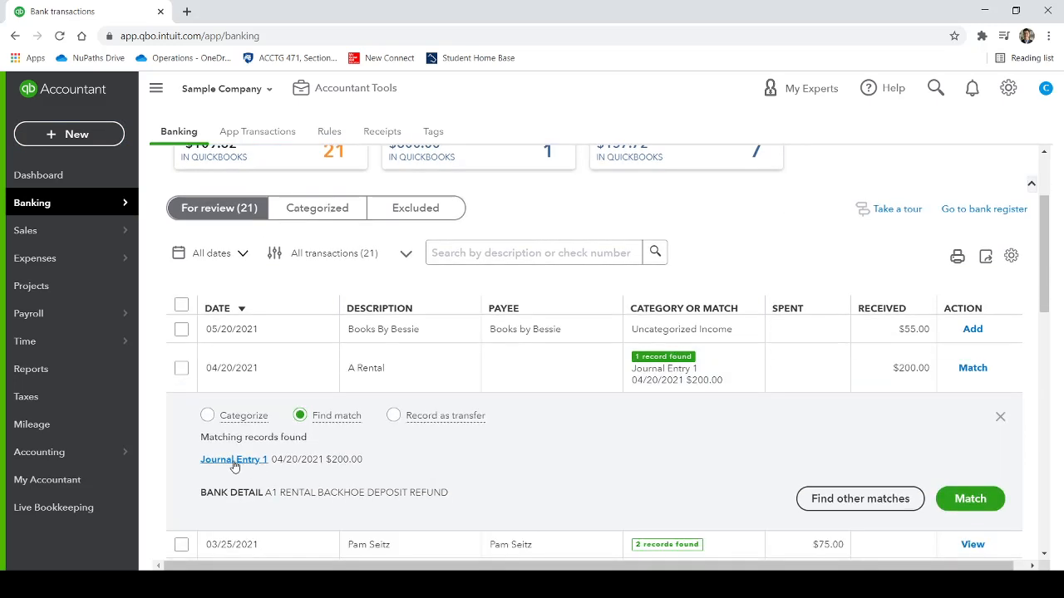
{"action": "left_click_drag", "start_coordinate": [366, 461], "coordinate": [274, 460]}
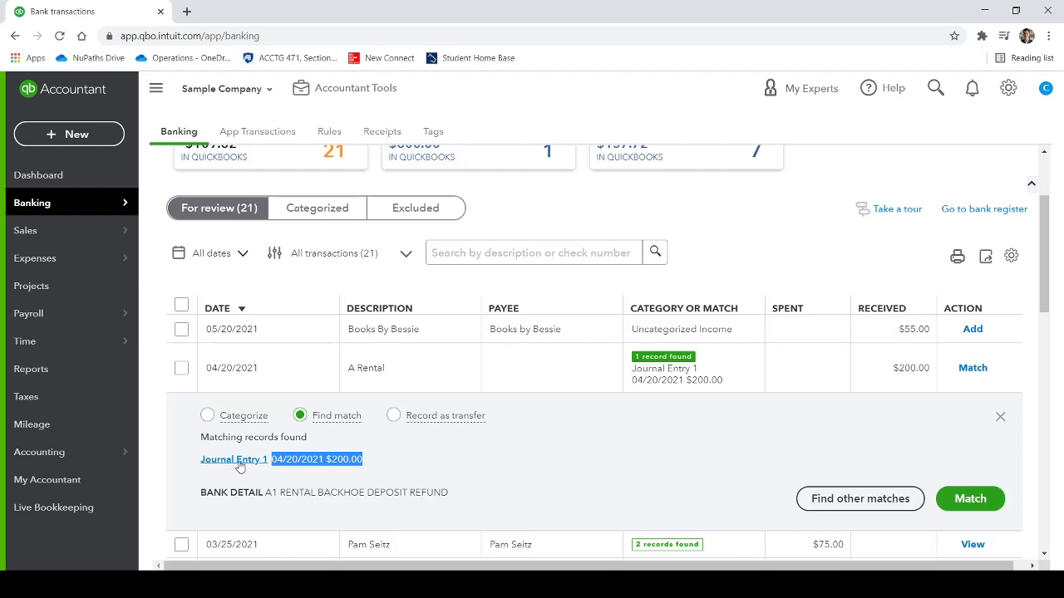
{"action": "left_click", "coordinate": [395, 464]}
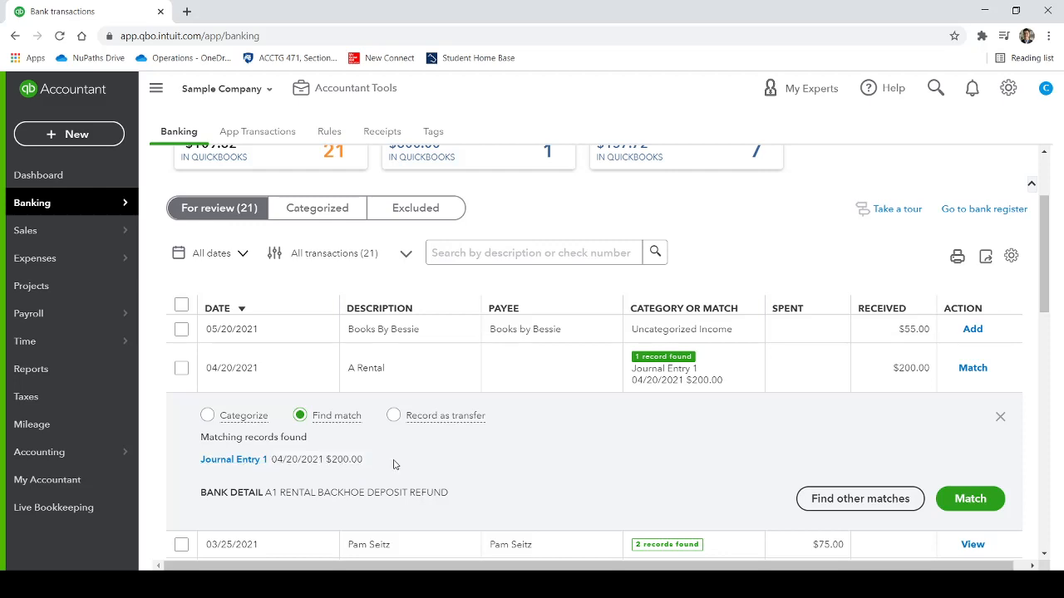
{"action": "left_click", "coordinate": [971, 499]}
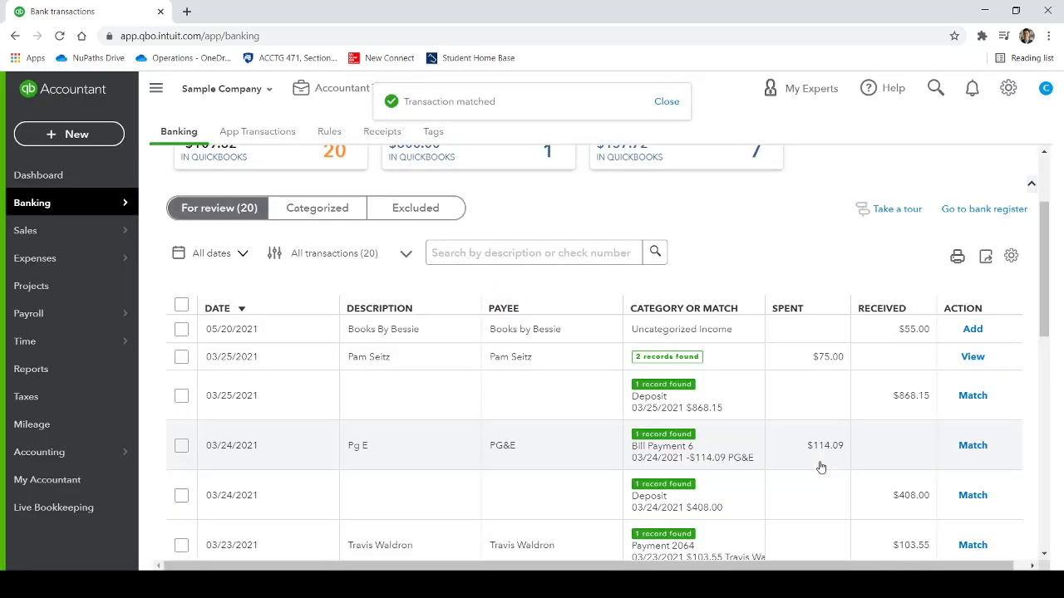
{"action": "left_click", "coordinate": [100, 141]}
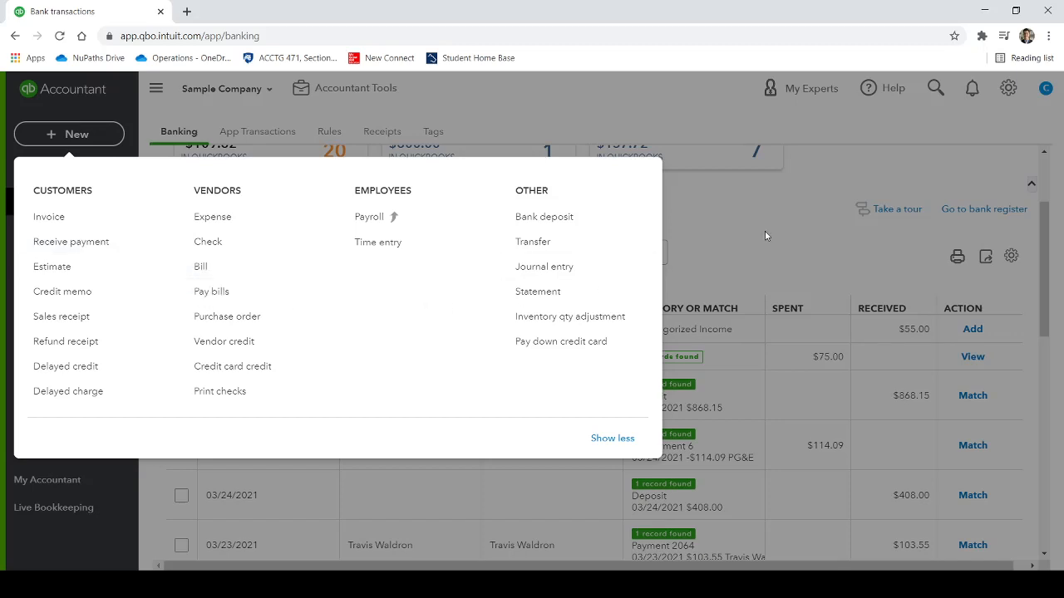
{"action": "left_click", "coordinate": [773, 206]}
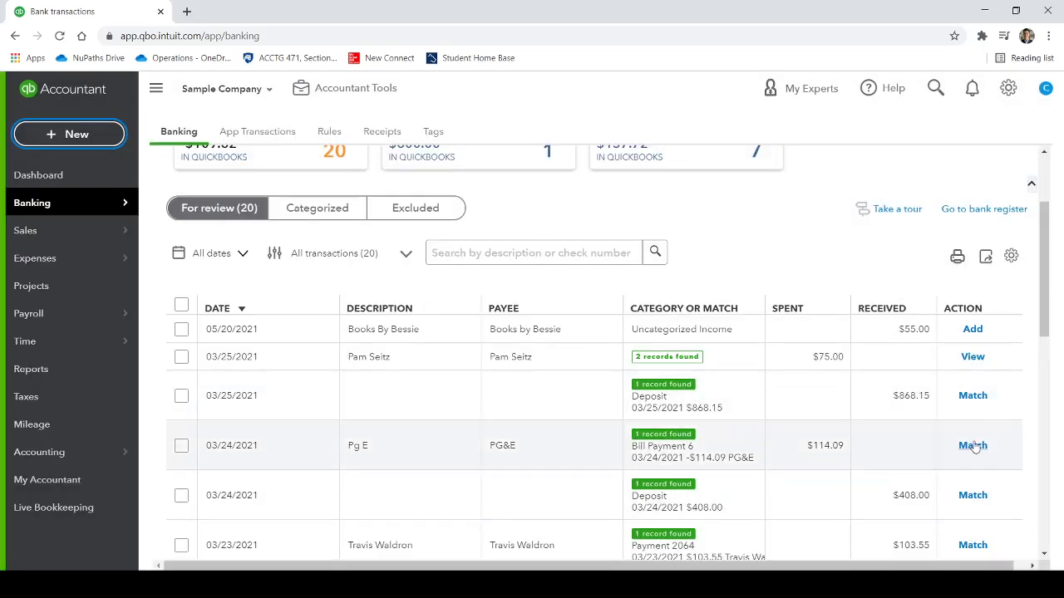
{"action": "left_click", "coordinate": [69, 134]}
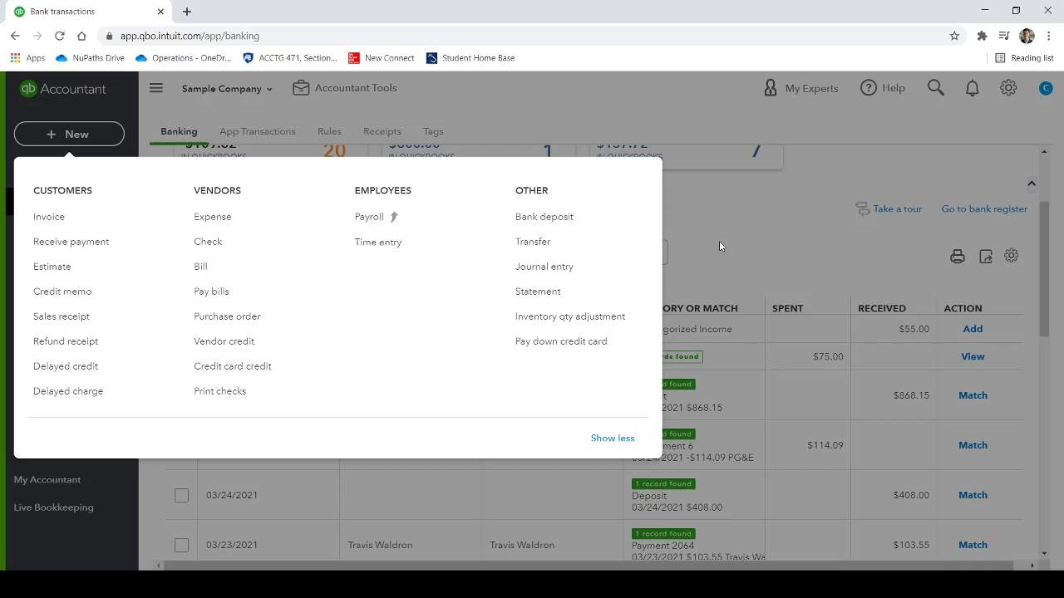
{"action": "left_click", "coordinate": [720, 246]}
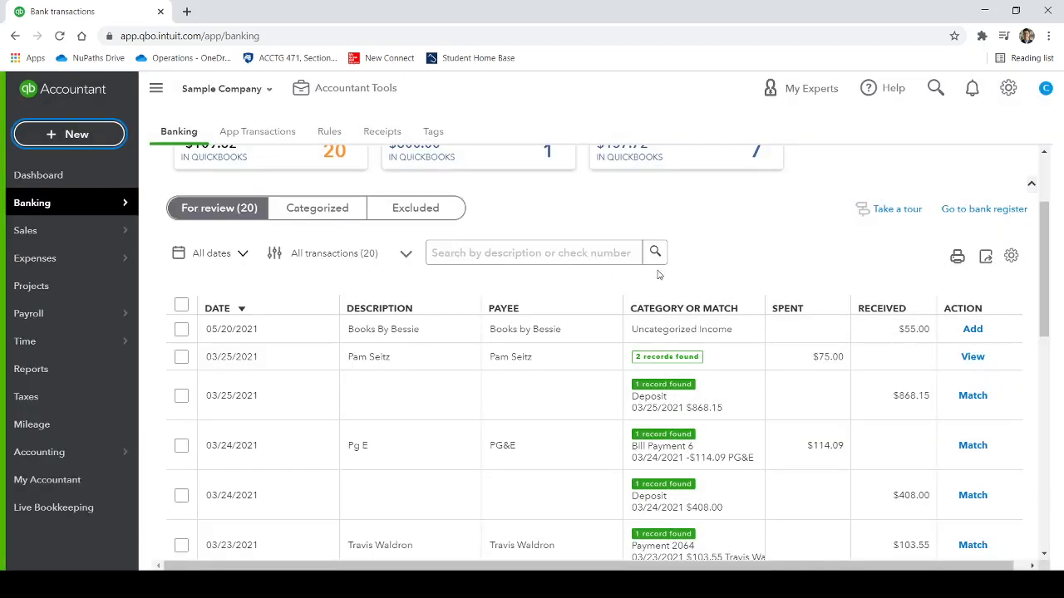
{"action": "scroll", "coordinate": [823, 267], "scroll_direction": "up", "scroll_amount": 2}
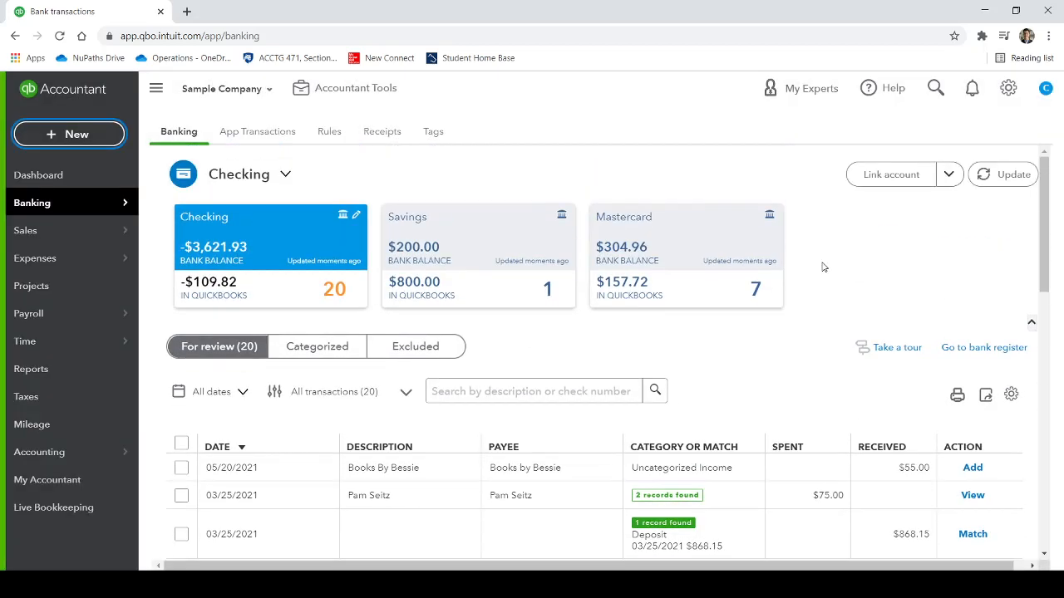